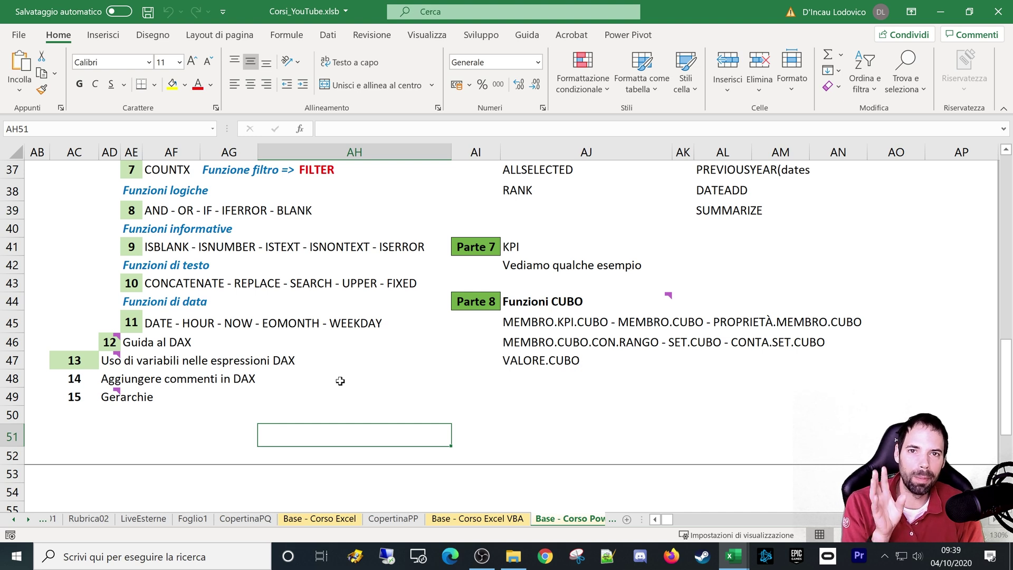
Highlight the lesson 14 row about DAX comments, then clear the selection.
drag(78, 378, 244, 376)
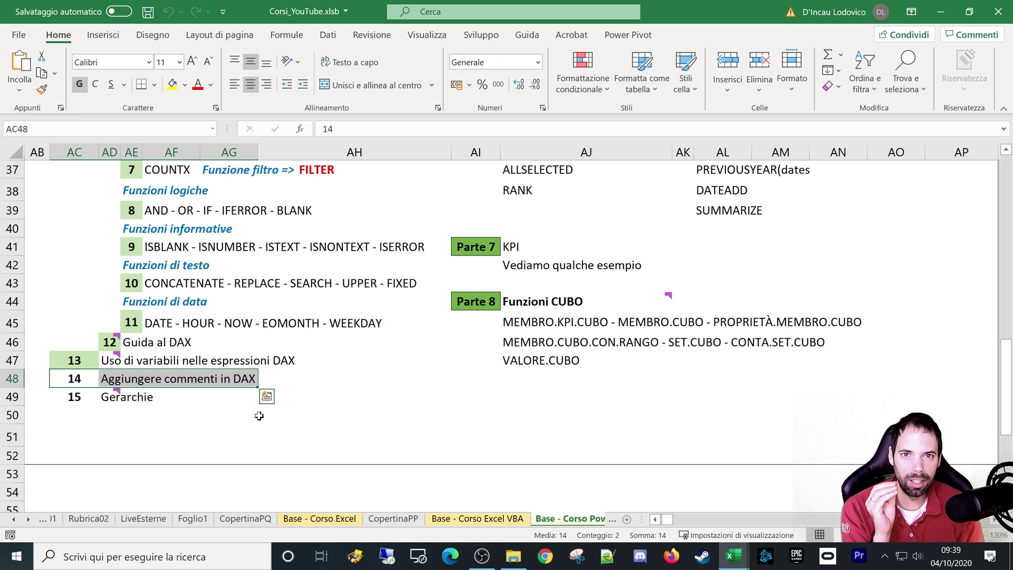
click(318, 409)
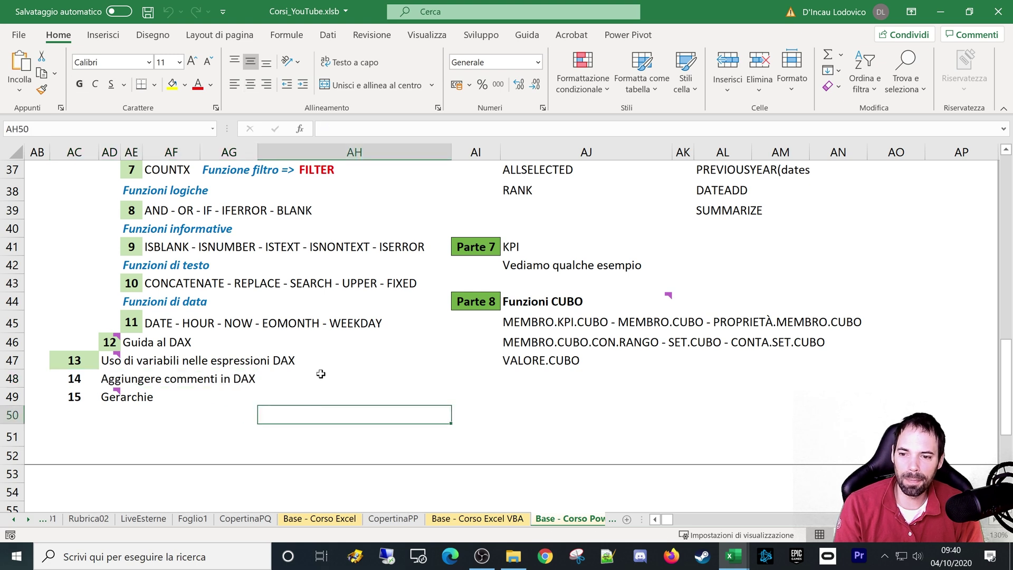
mouse_move(321, 374)
mouse_down()
mouse_move(74, 378)
mouse_move(306, 381)
mouse_up()
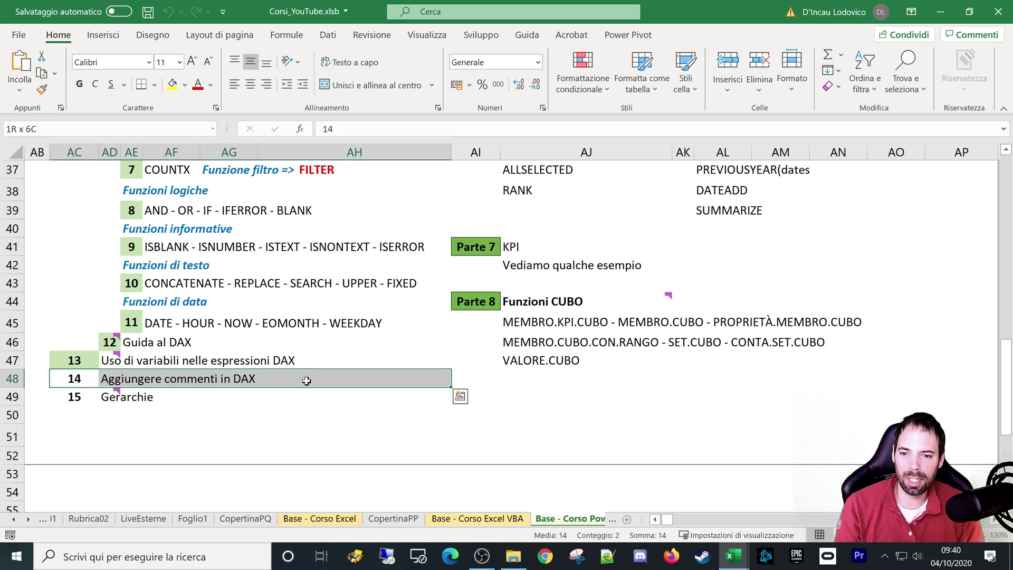
click(293, 415)
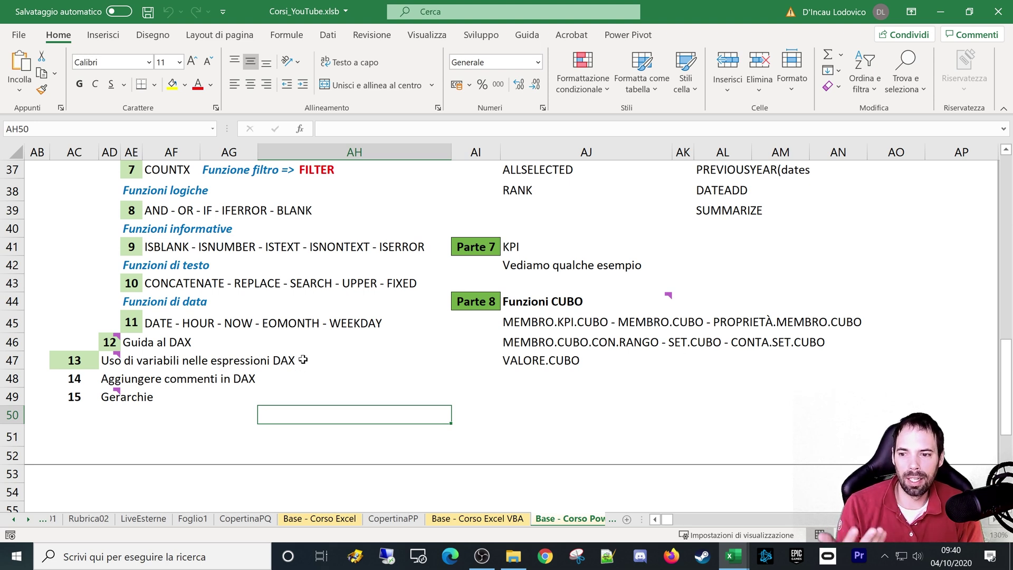
mouse_move(733, 556)
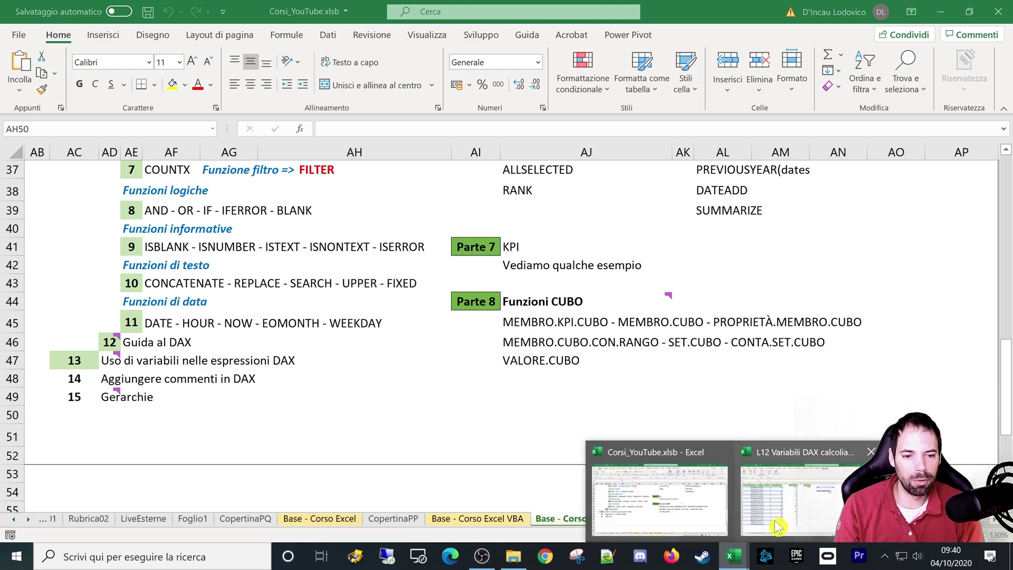
Switch to the L12 Variabili DAX workbook and edit Lead Time Medio Pesato from Gestisci misure.
click(802, 490)
click(496, 230)
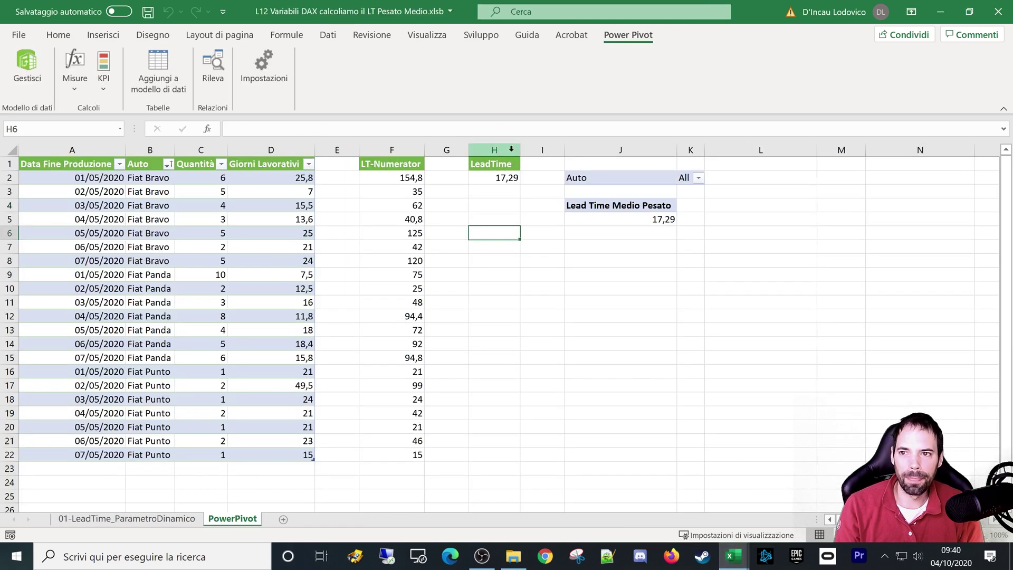
click(71, 87)
click(101, 131)
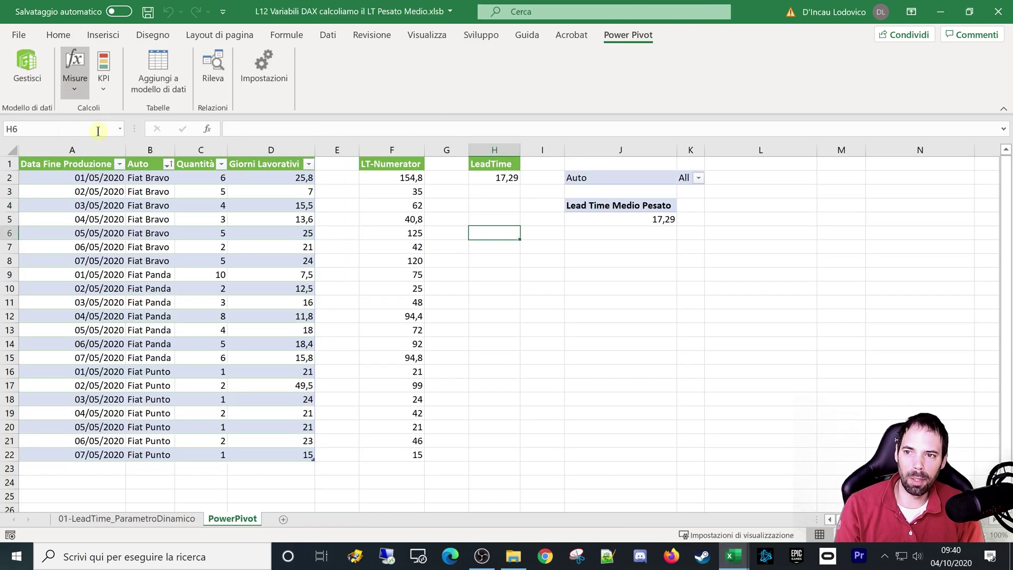
click(462, 174)
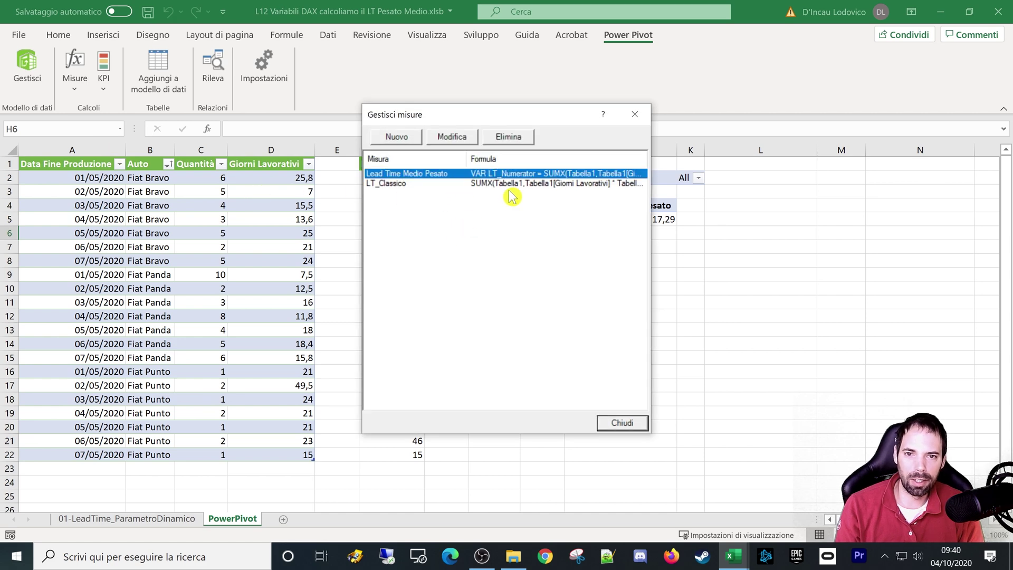
click(457, 137)
Enlarge the Misura dialog, move it to the upper left, and zoom in on the formula text.
click(493, 258)
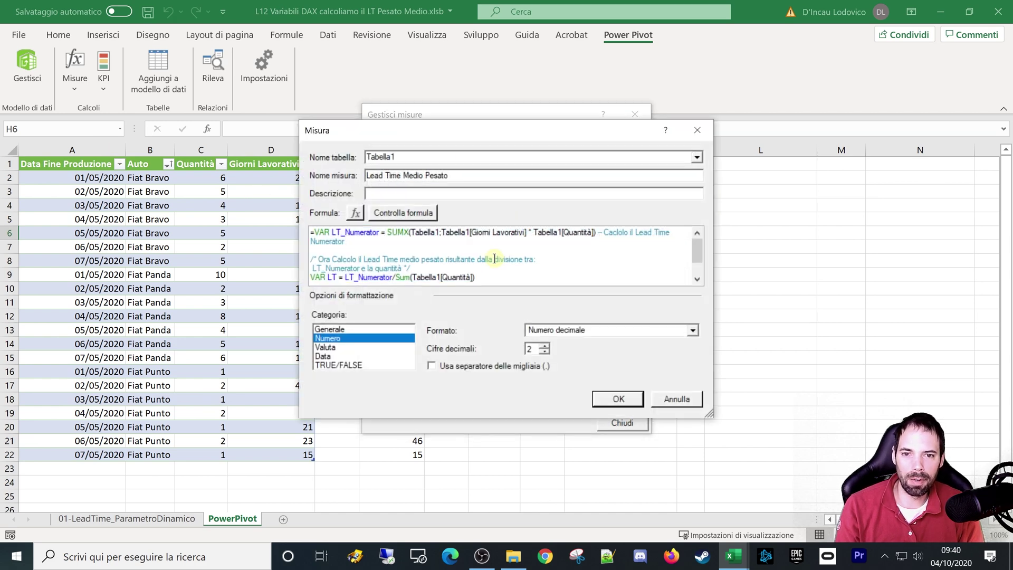
scroll(496, 262, up, 2)
scroll(501, 274, up, 1)
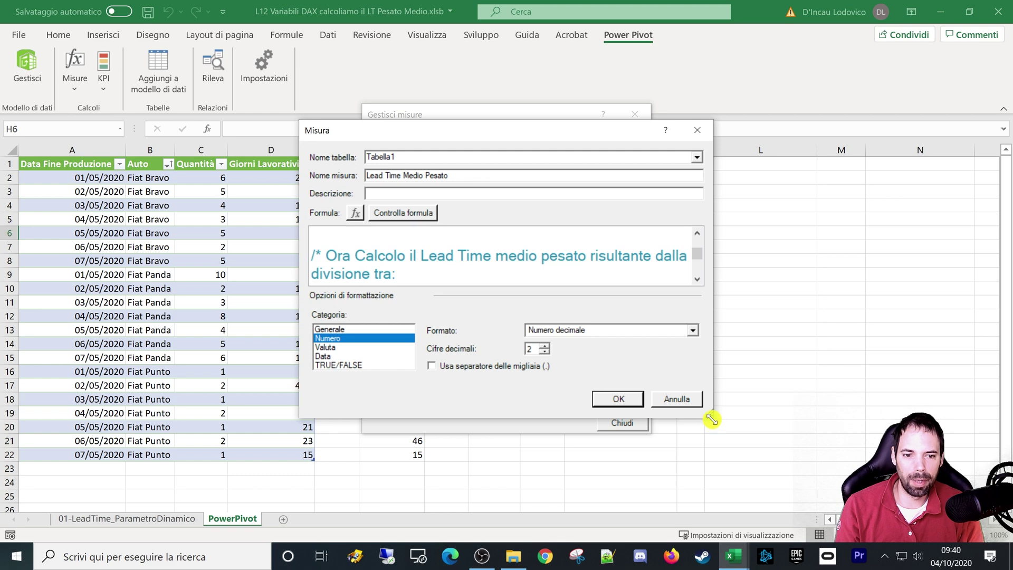
mouse_move(710, 414)
mouse_down()
mouse_move(893, 499)
mouse_move(960, 544)
mouse_up()
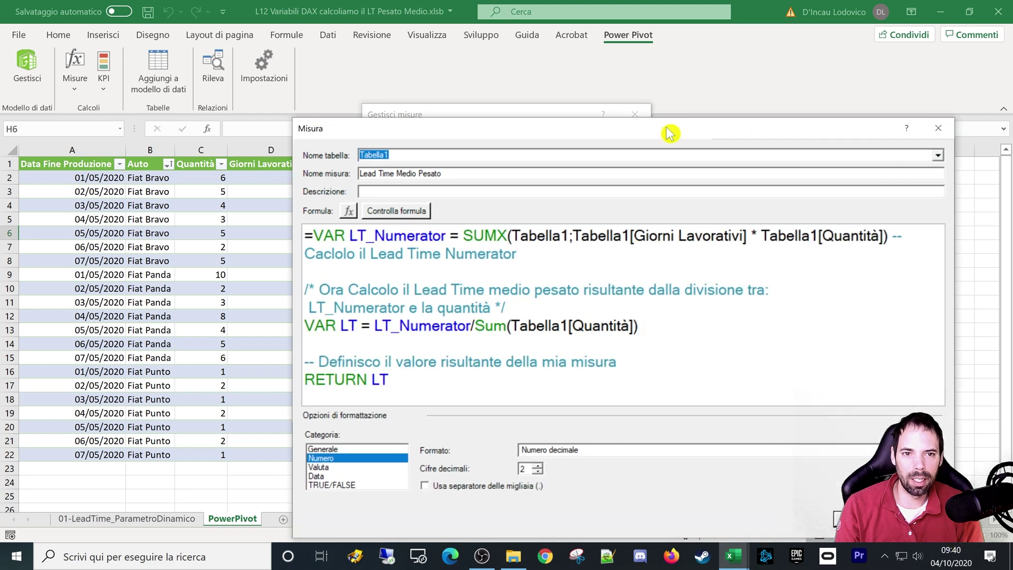
drag(677, 132, 398, 45)
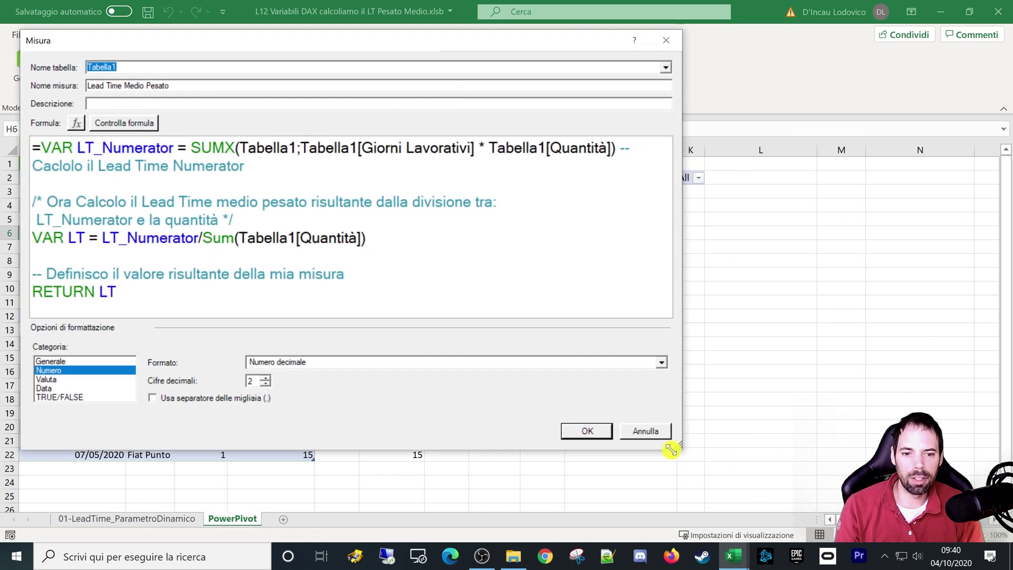
mouse_move(680, 451)
mouse_down()
mouse_move(791, 514)
mouse_move(917, 517)
mouse_up()
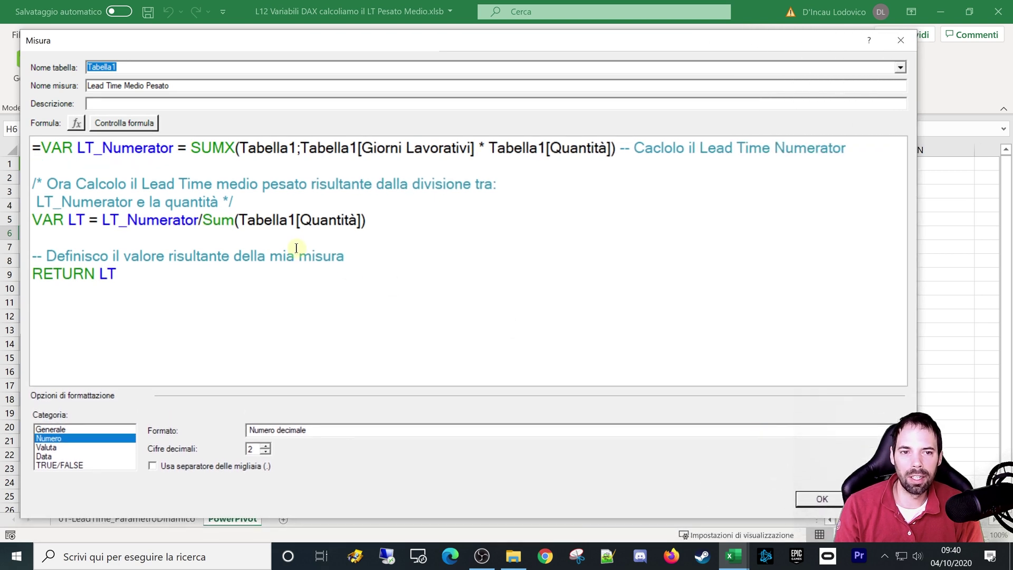
scroll(296, 248, up, 1)
scroll(296, 248, up, 1)
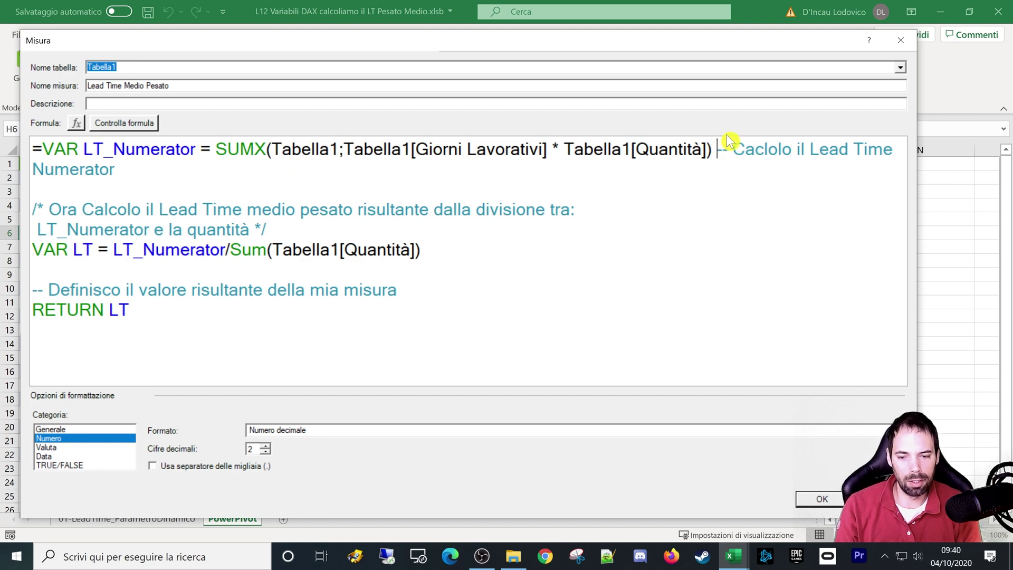
Move the '--' Lead Time Numerator comment onto its own line below the first VAR.
key(Return)
scroll(360, 256, up, 1)
scroll(361, 256, up, 1)
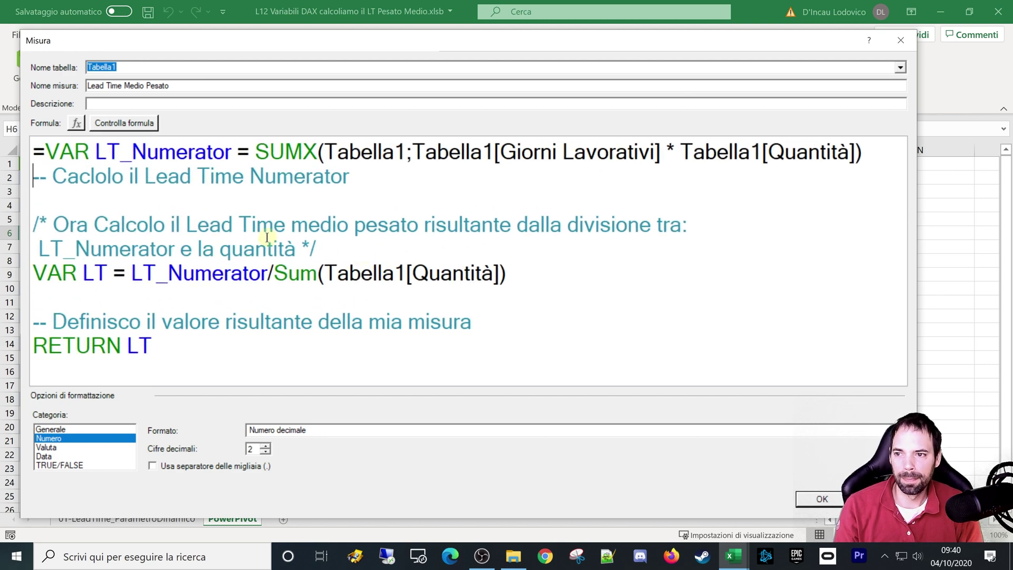
double_click(43, 180)
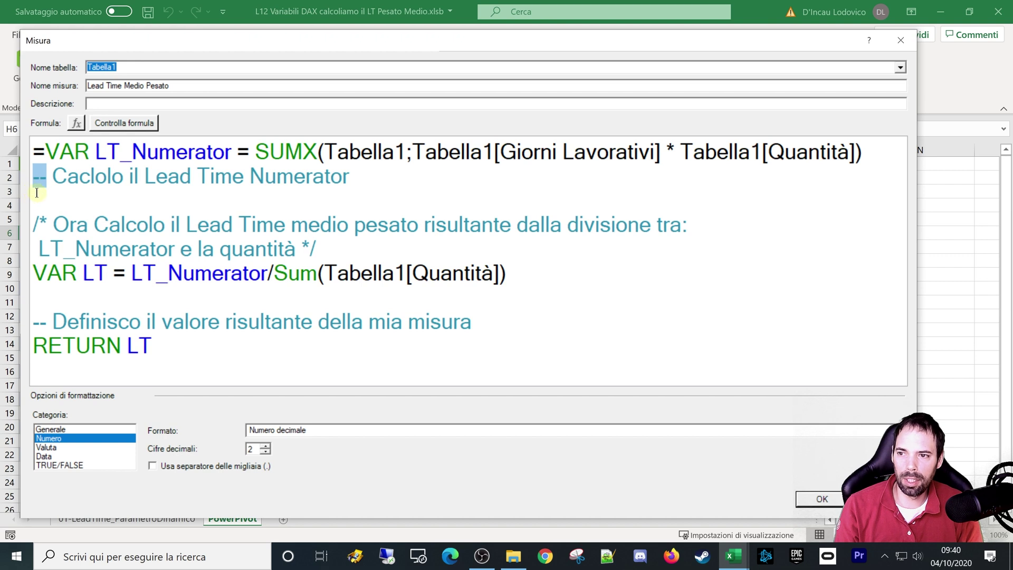
click(53, 178)
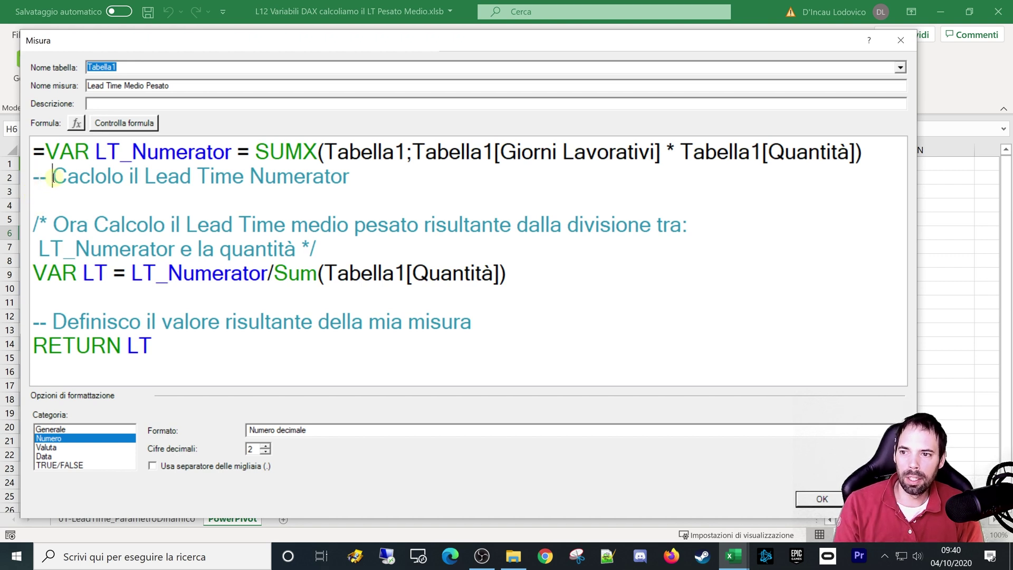
mouse_move(53, 177)
mouse_down()
mouse_move(200, 165)
mouse_move(344, 174)
mouse_move(56, 172)
mouse_up()
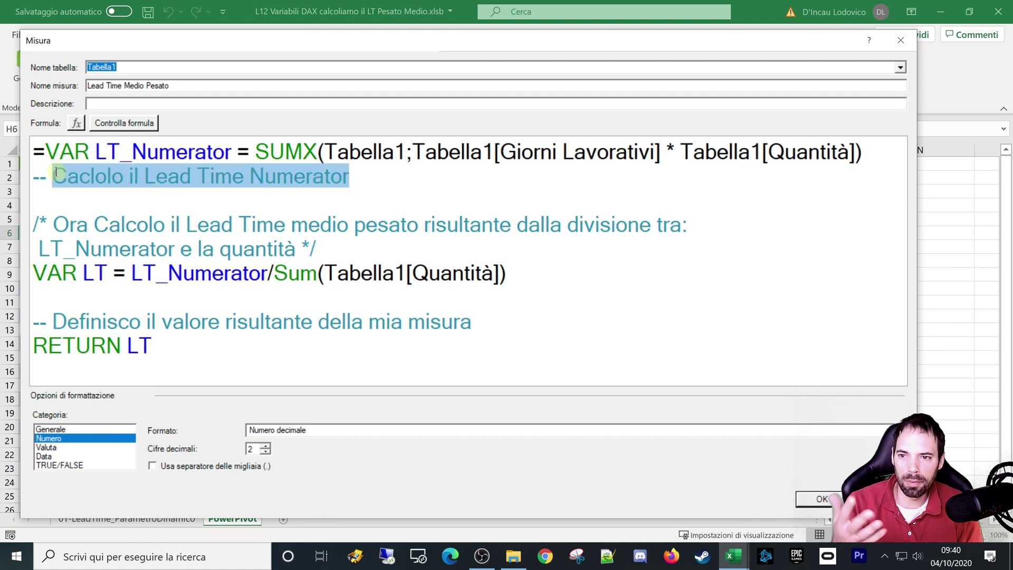
mouse_move(56, 172)
mouse_down()
mouse_move(373, 196)
mouse_move(198, 176)
mouse_up()
click(372, 177)
click(390, 174)
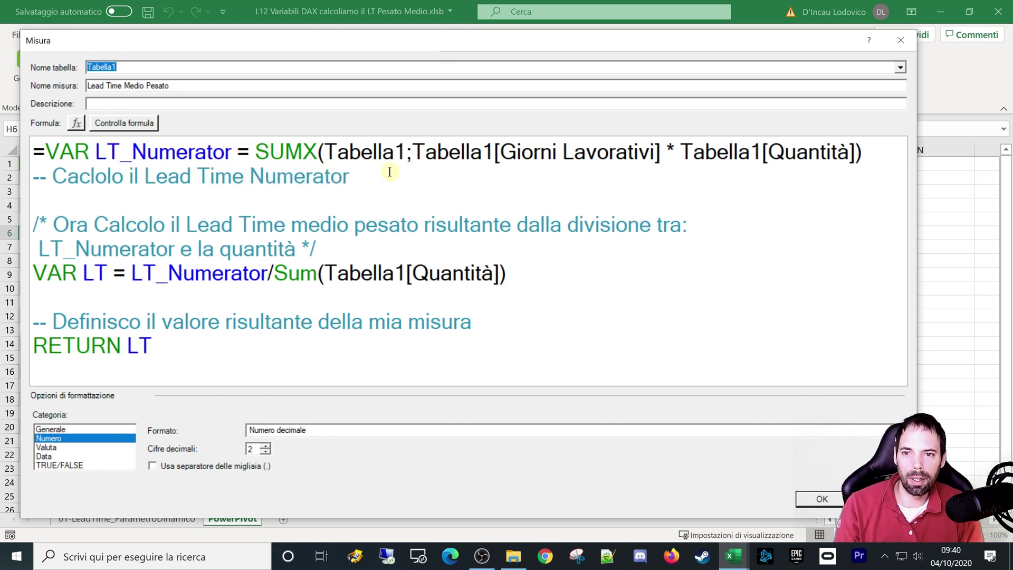
drag(372, 177, 25, 179)
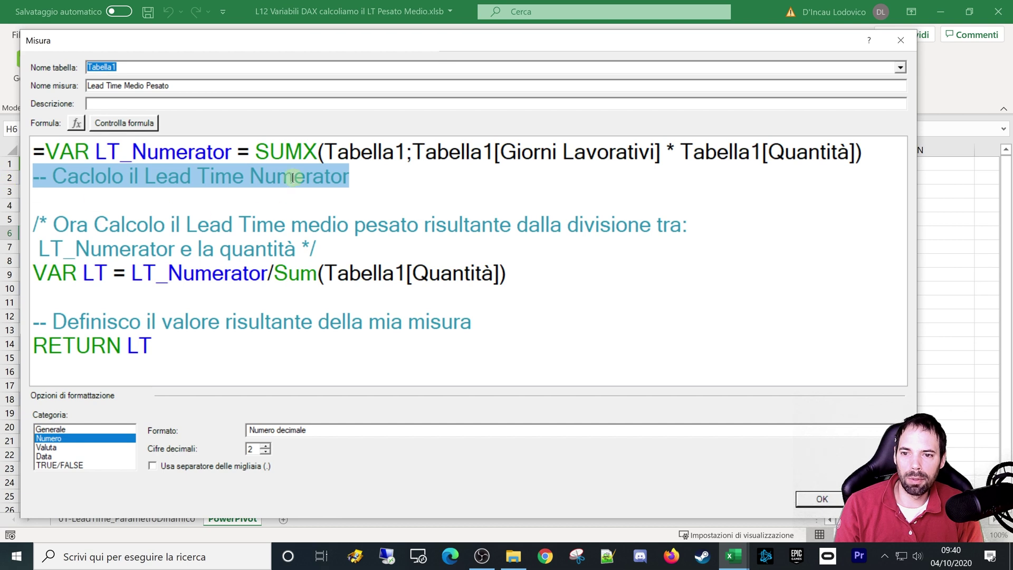
click(323, 202)
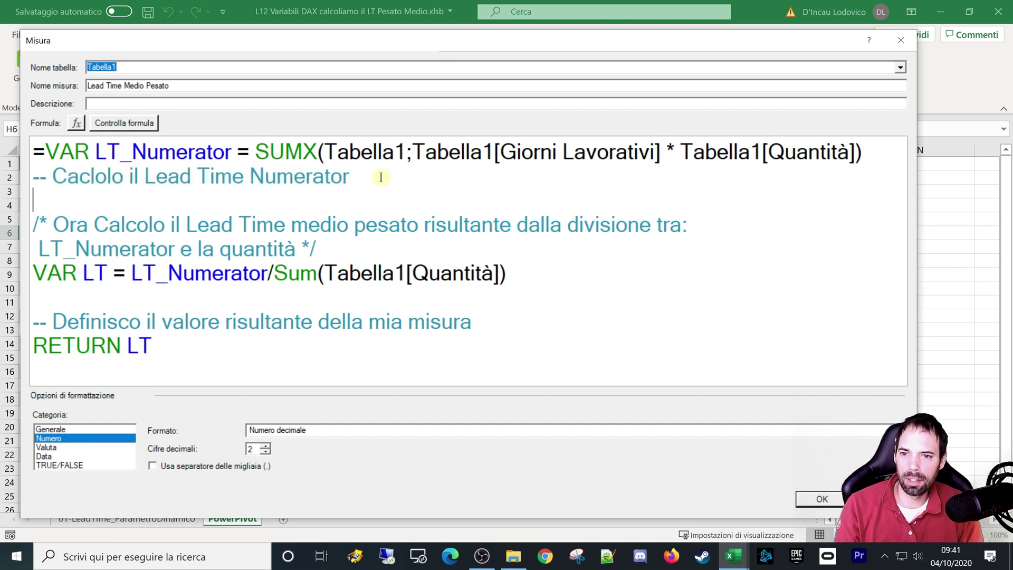
Add test text 'asdfasdfasd' on a new line, then delete it and its line.
key(Return)
text(asdfasdfasd)
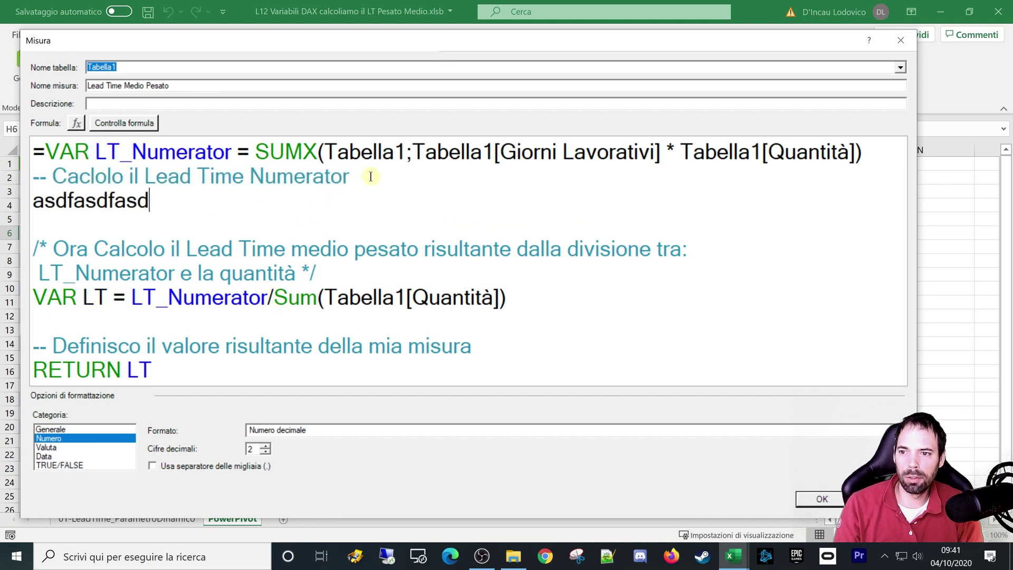
double_click(161, 203)
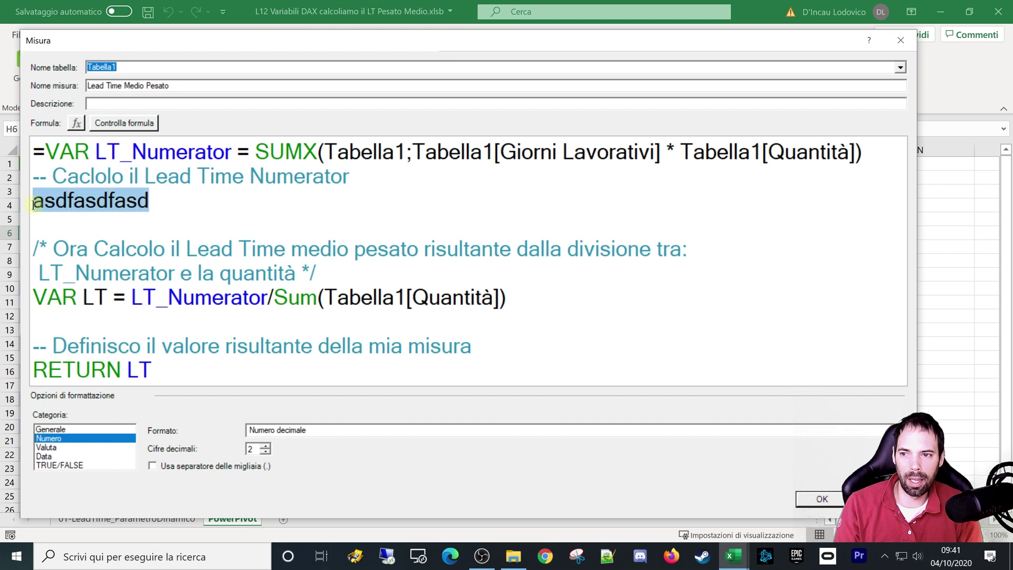
click(155, 228)
mouse_move(191, 202)
mouse_down()
mouse_move(21, 202)
mouse_move(331, 246)
mouse_up()
key(BackSpace)
key(BackSpace)
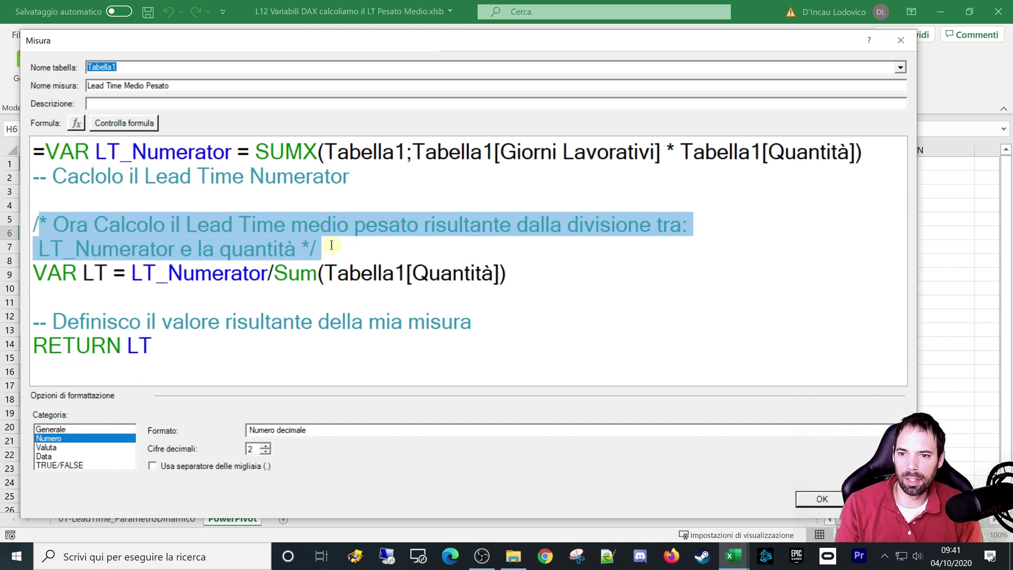
Insert 'asdfasdf' test lines inside the block comment, then delete the junk lines.
click(345, 253)
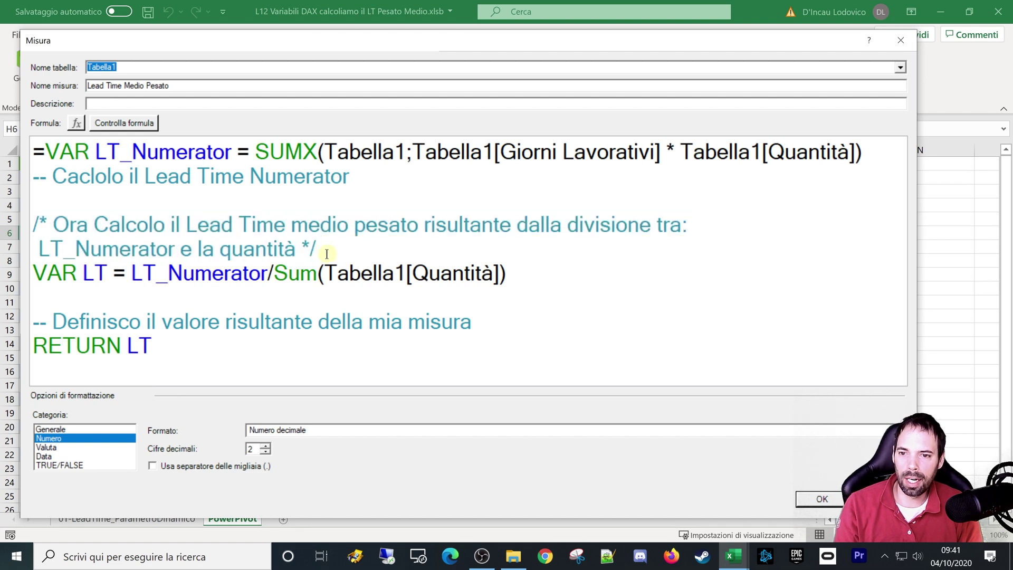
mouse_move(41, 224)
mouse_down()
mouse_move(33, 237)
mouse_move(32, 224)
mouse_up()
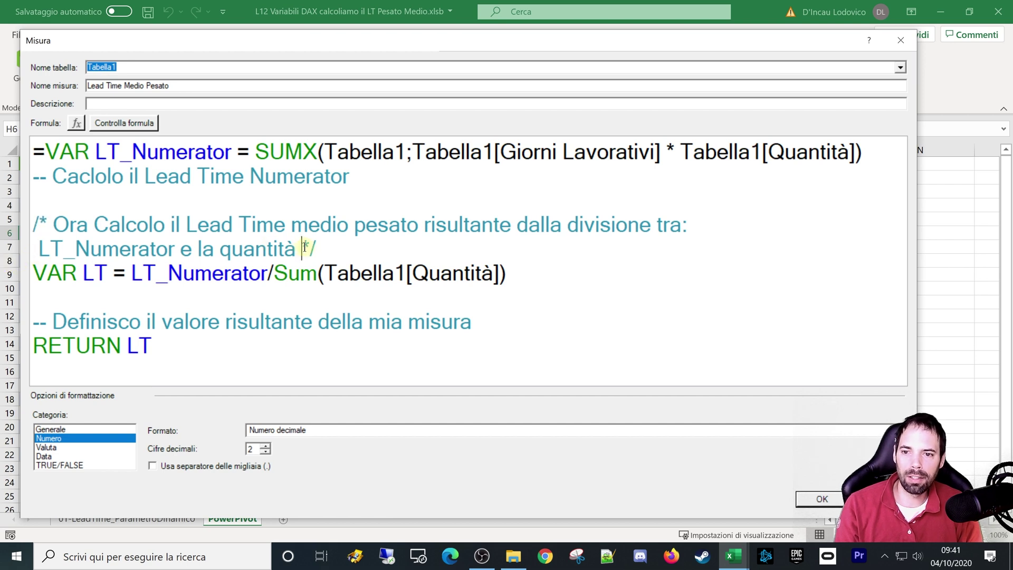
drag(299, 246, 312, 248)
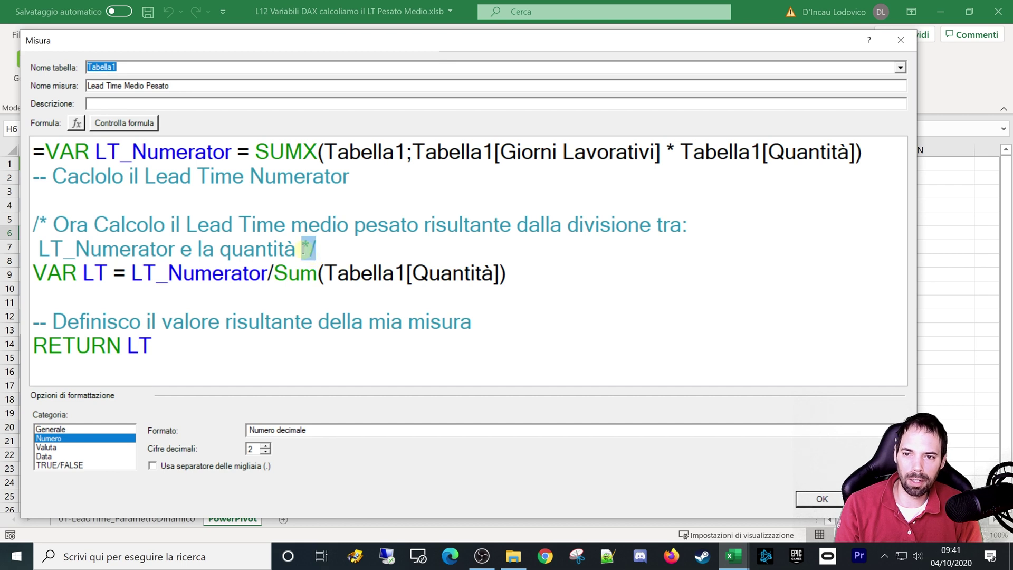
click(303, 248)
key(Return)
text(asdfasdf)
key(Return)
text(asdf*/)
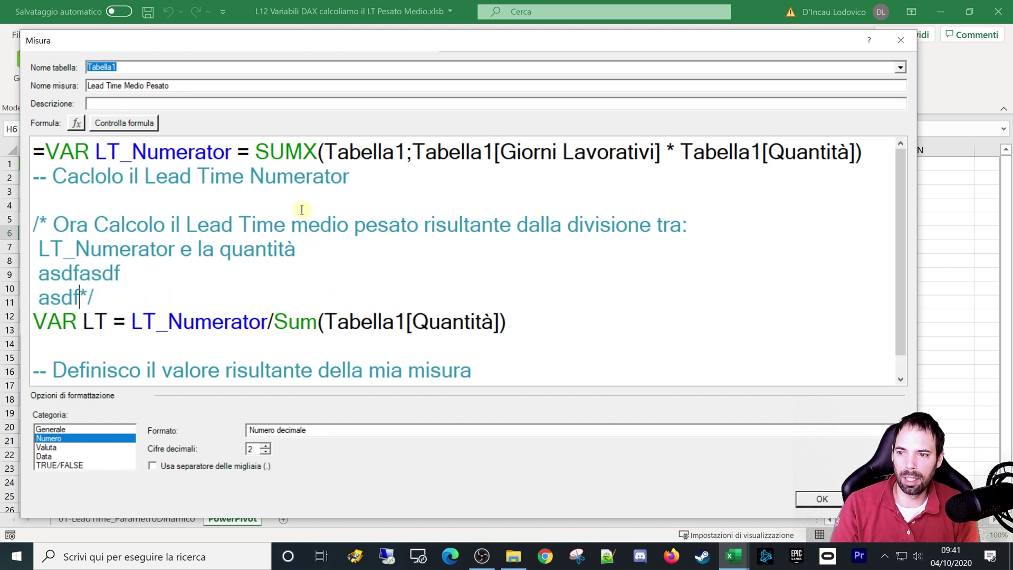
text(asdf)
key(Return)
text(asdfasdf)
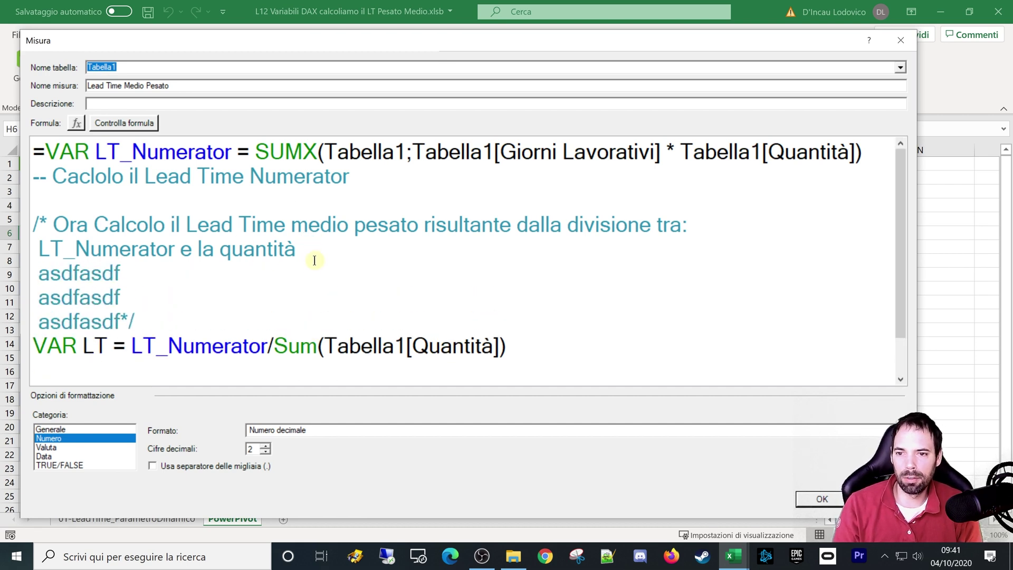
shift+click(314, 260)
key(Delete)
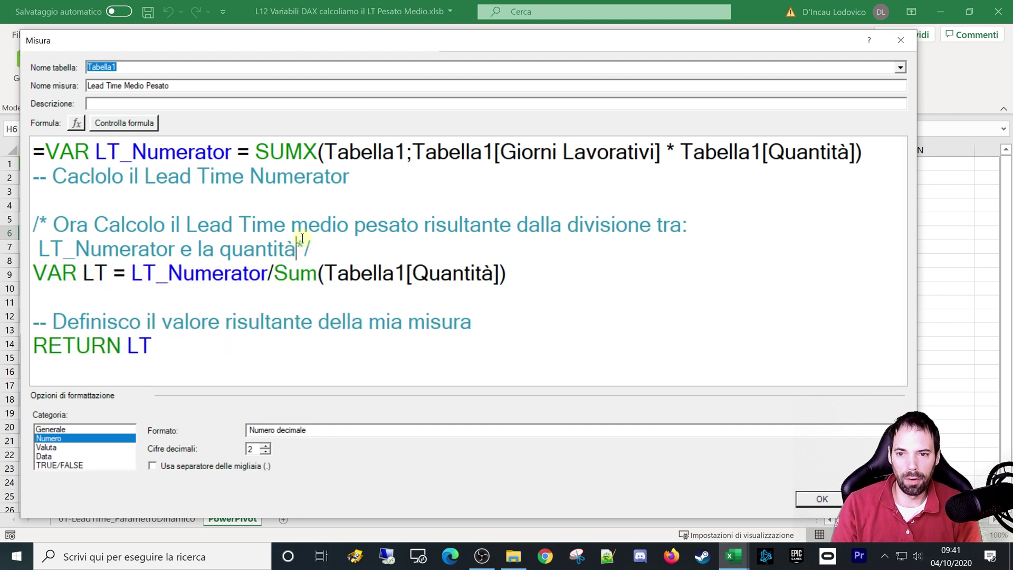
Put the '*/' closing mark right after 'quantità' so VAR LT remains live code.
double_click(310, 248)
key(Delete)
click(527, 275)
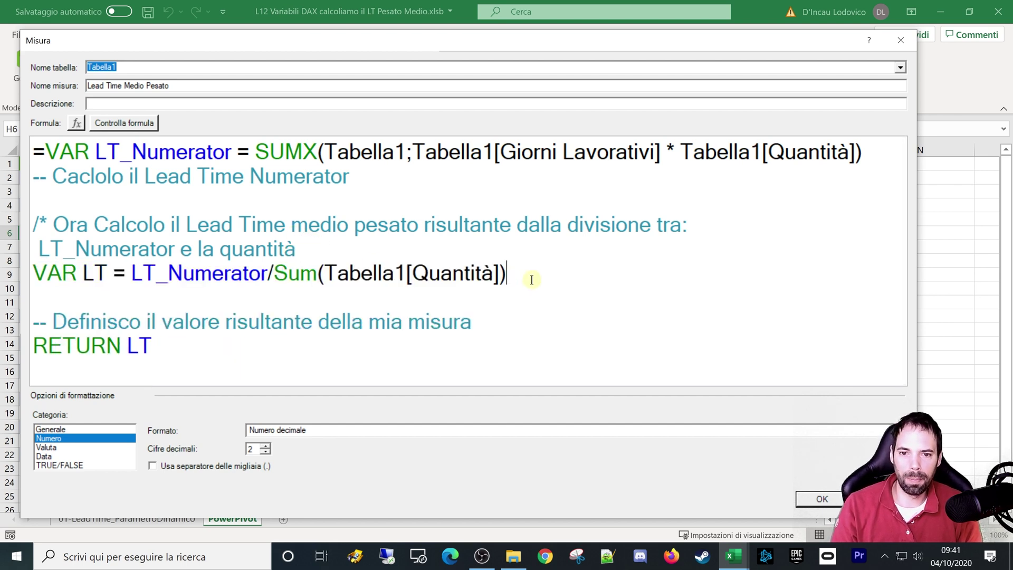
text( */)
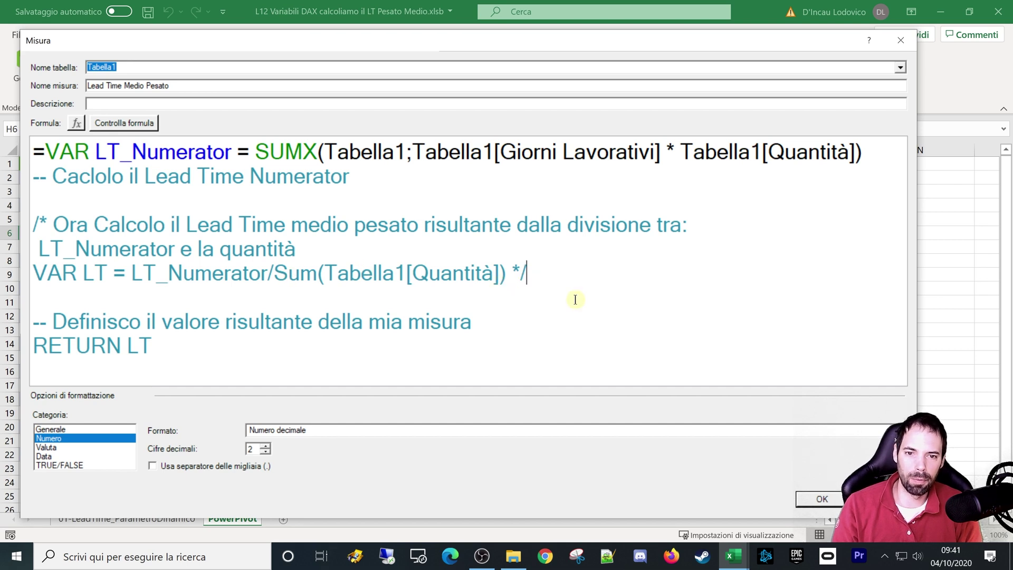
double_click(522, 270)
key(BackSpace)
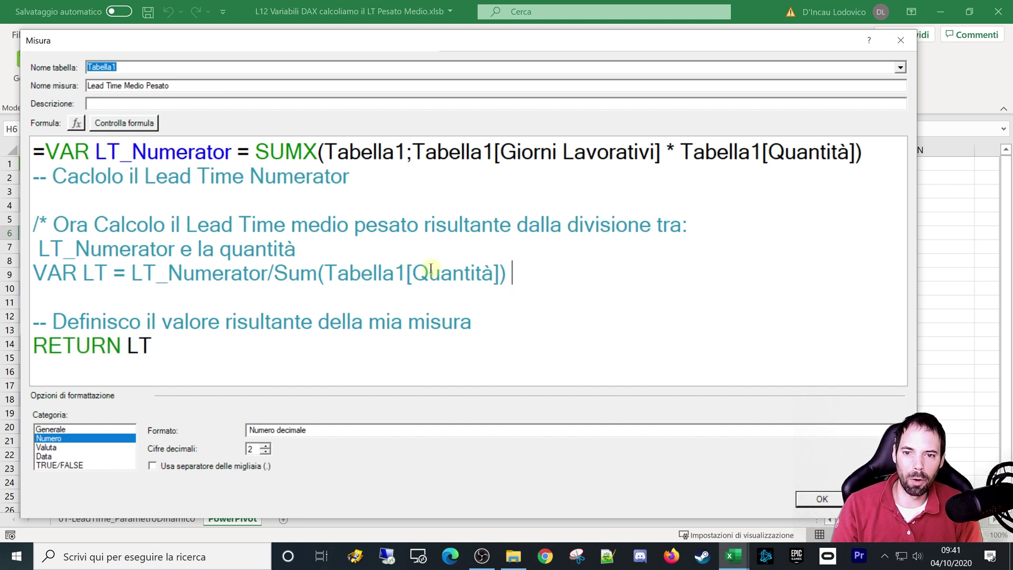
text(*/)
click(238, 294)
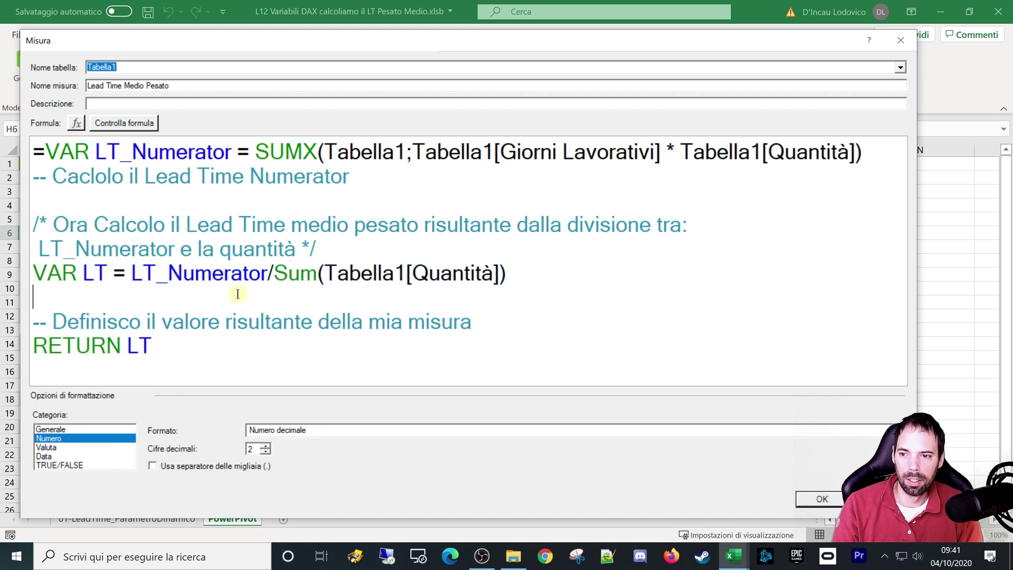
drag(33, 322, 501, 321)
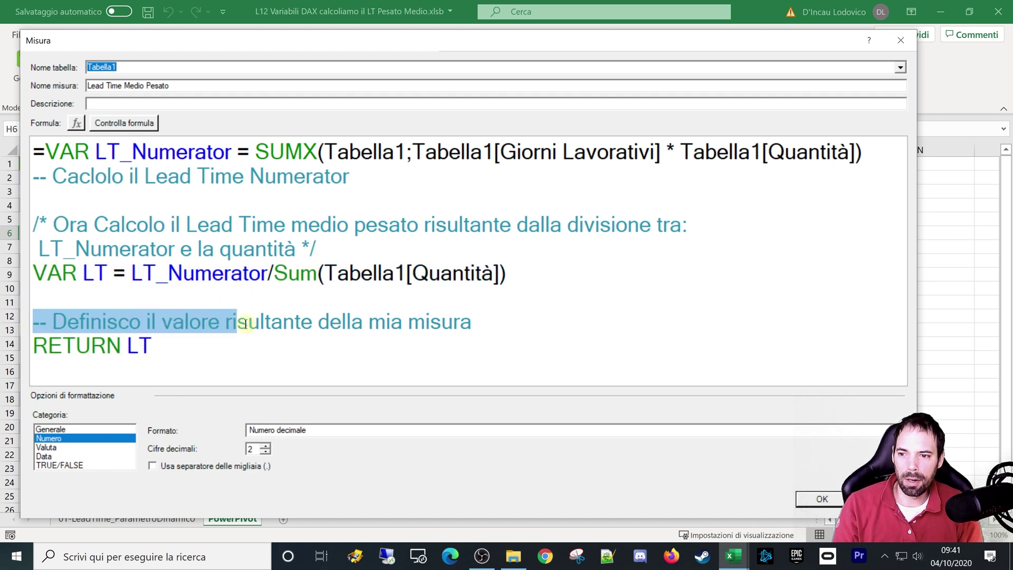
click(331, 223)
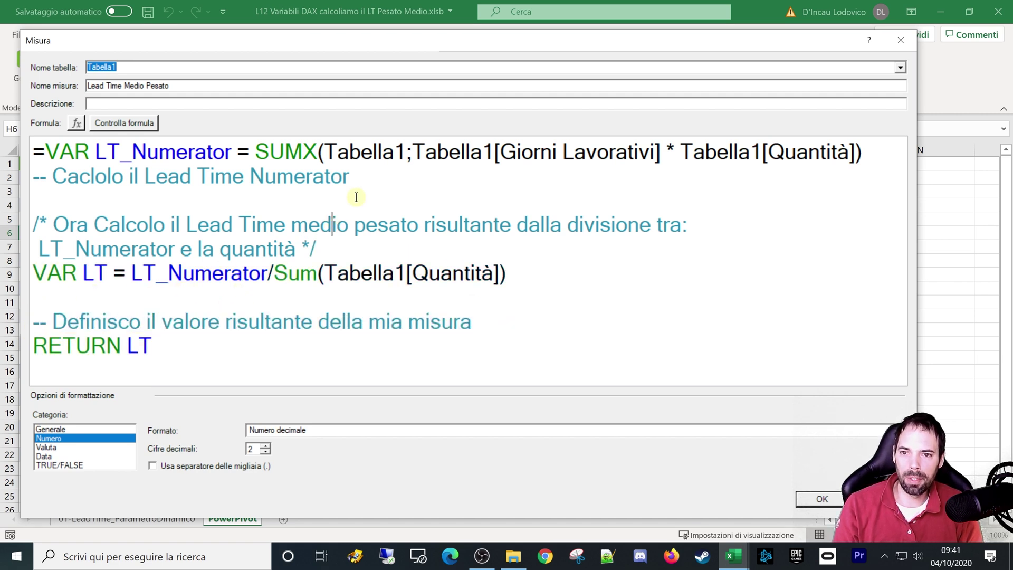
drag(379, 178, 28, 178)
key(ctrl+c)
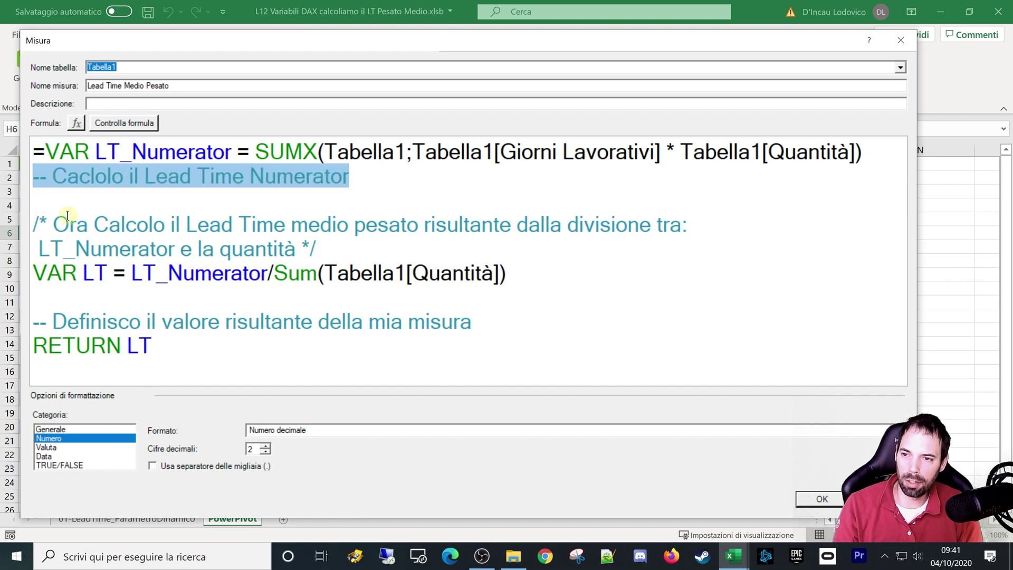
Cut the Lead Time Numerator comment and paste it on a new first line after '='.
key(Delete)
click(48, 153)
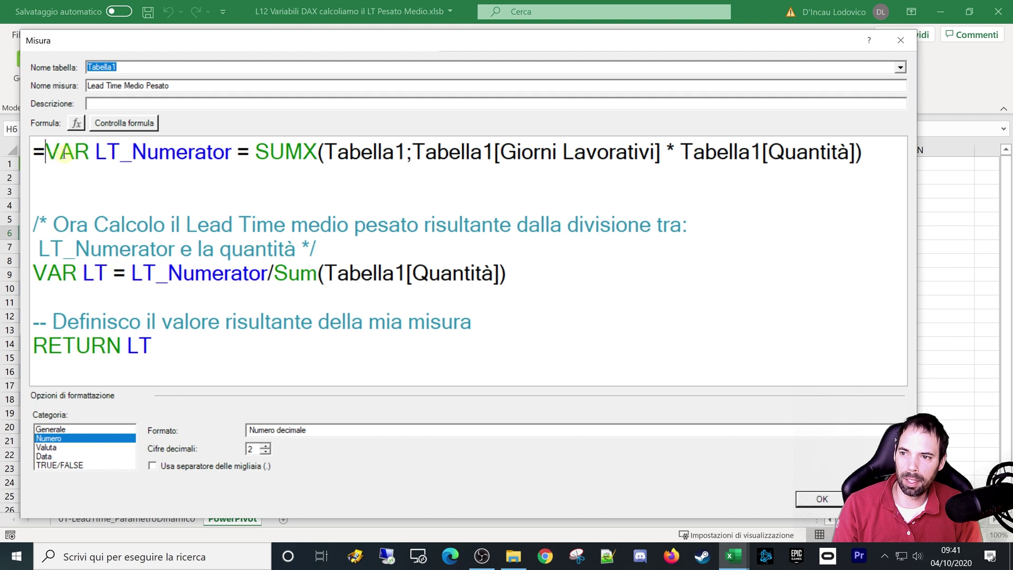
key(Return)
key(ctrl+v)
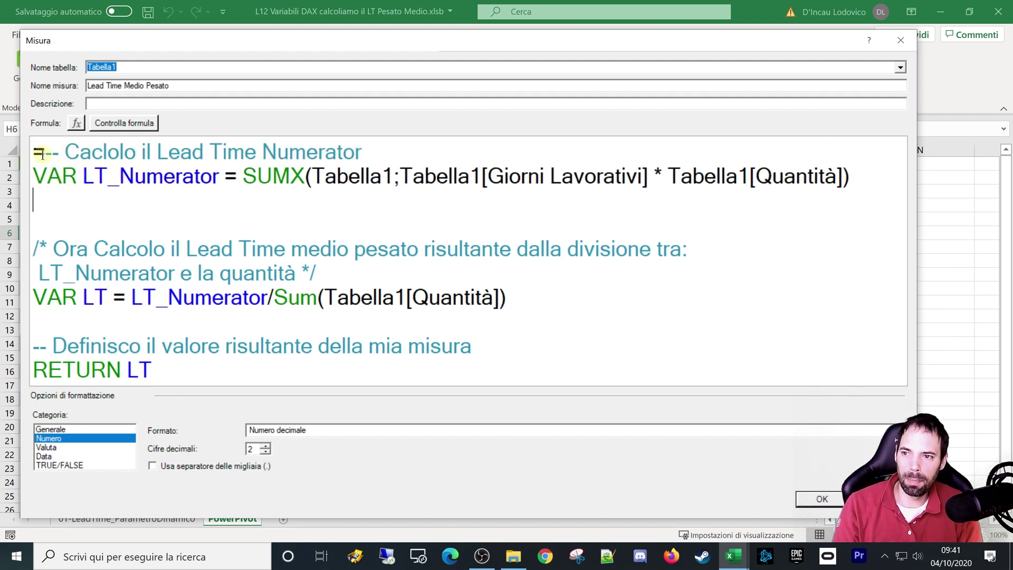
key(Delete)
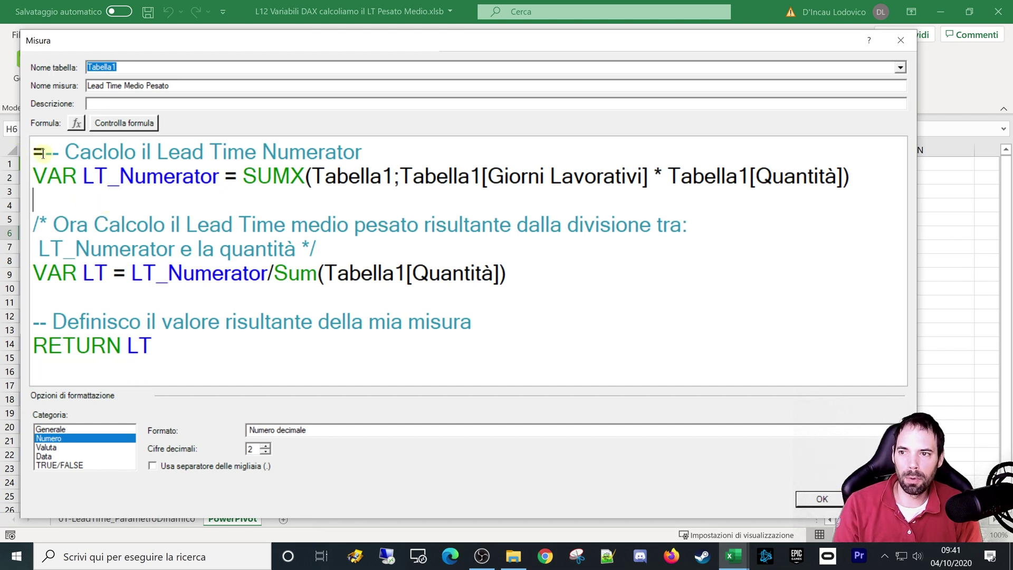
drag(45, 151, 386, 141)
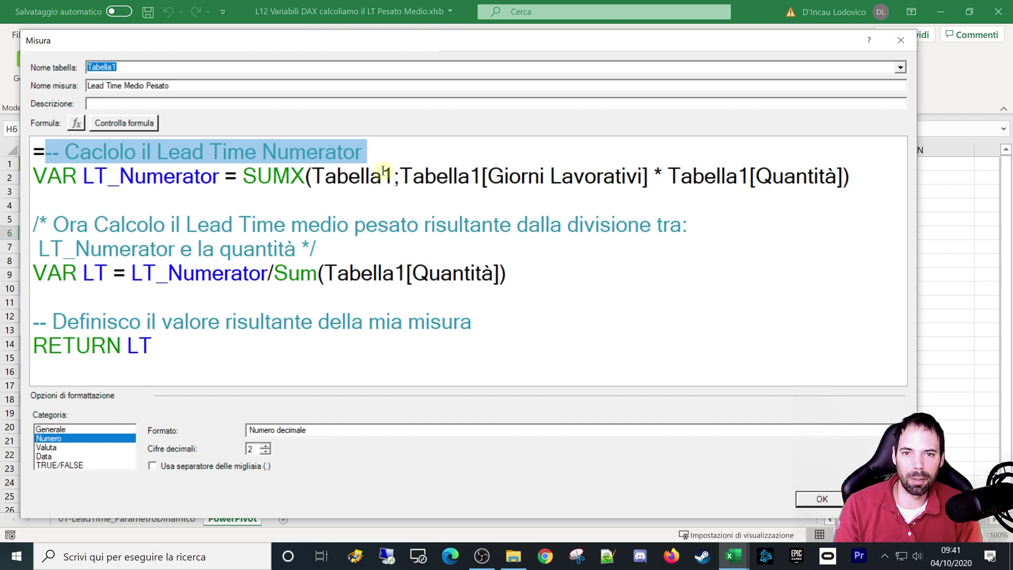
Paste the same comment again at the end of the VAR LT_Numerator line.
click(863, 173)
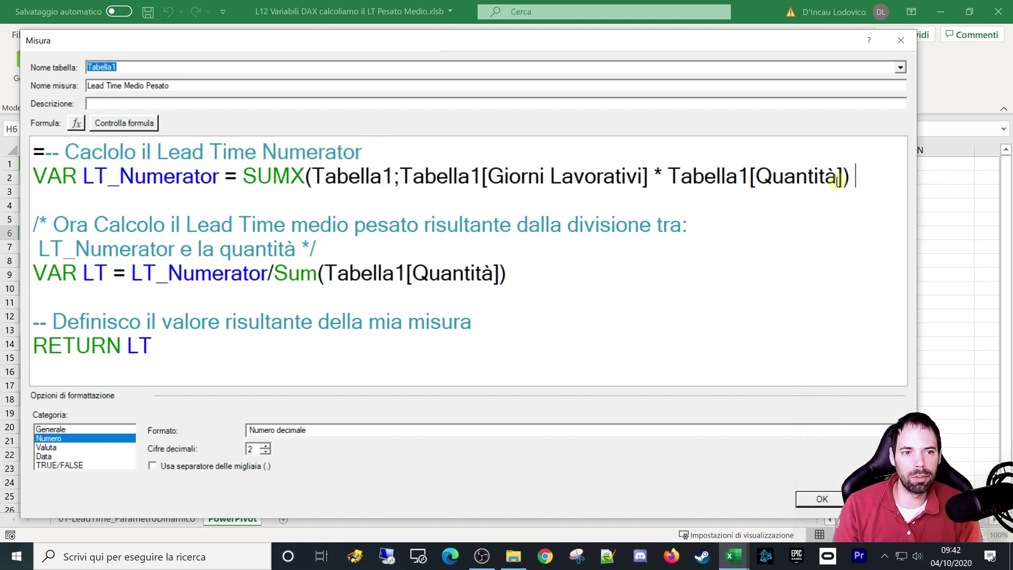
ctrl+scroll(380, 188, down, 1)
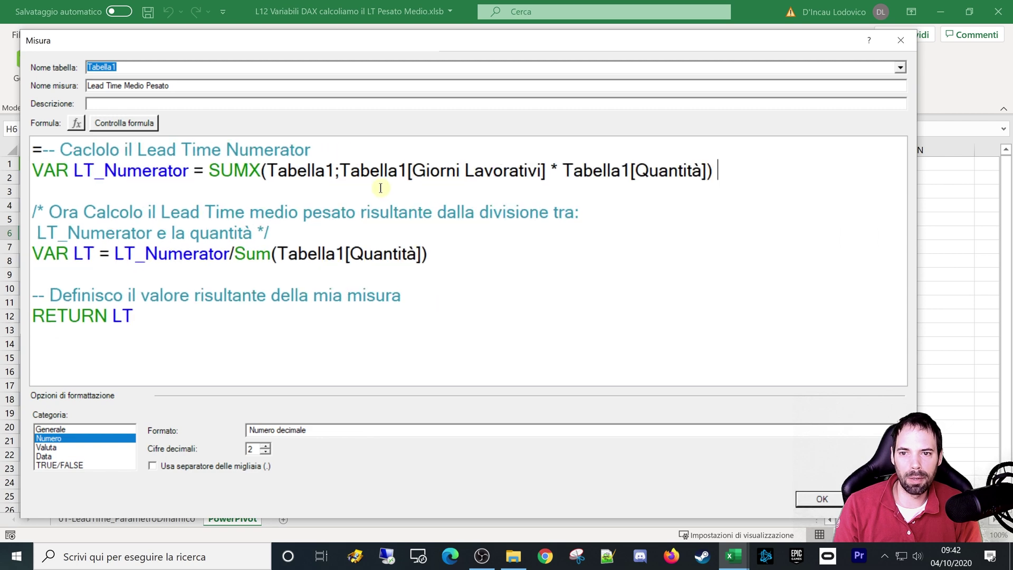
ctrl+scroll(381, 187, down, 1)
key(ctrl+v)
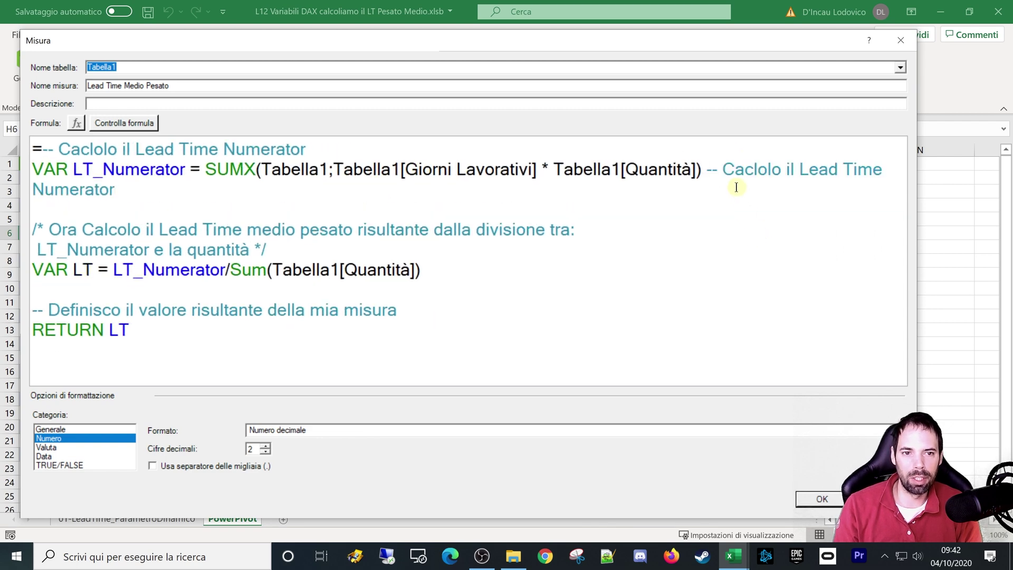
ctrl+scroll(736, 188, down, 1)
drag(259, 147, 43, 147)
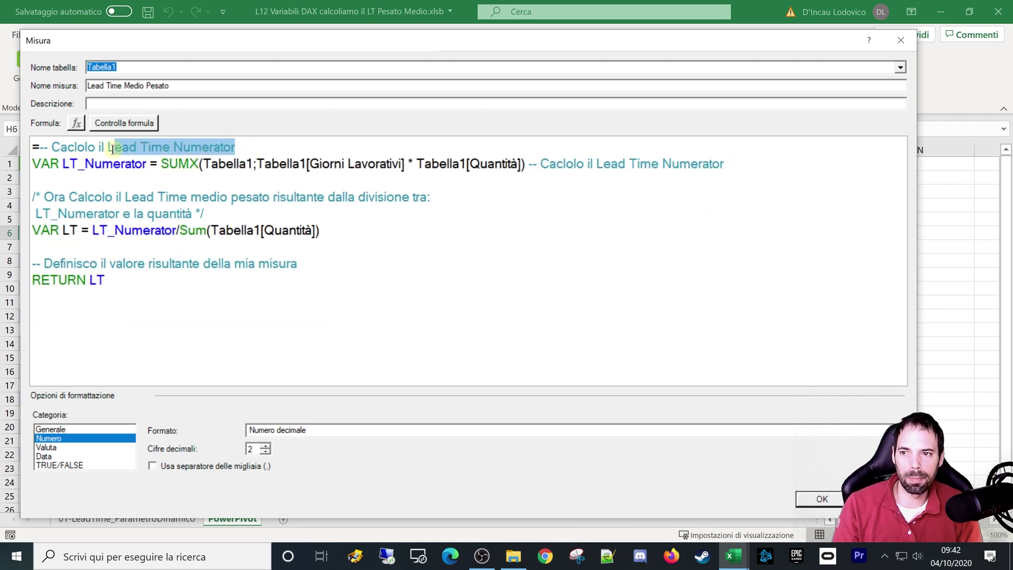
drag(804, 168, 540, 163)
click(521, 211)
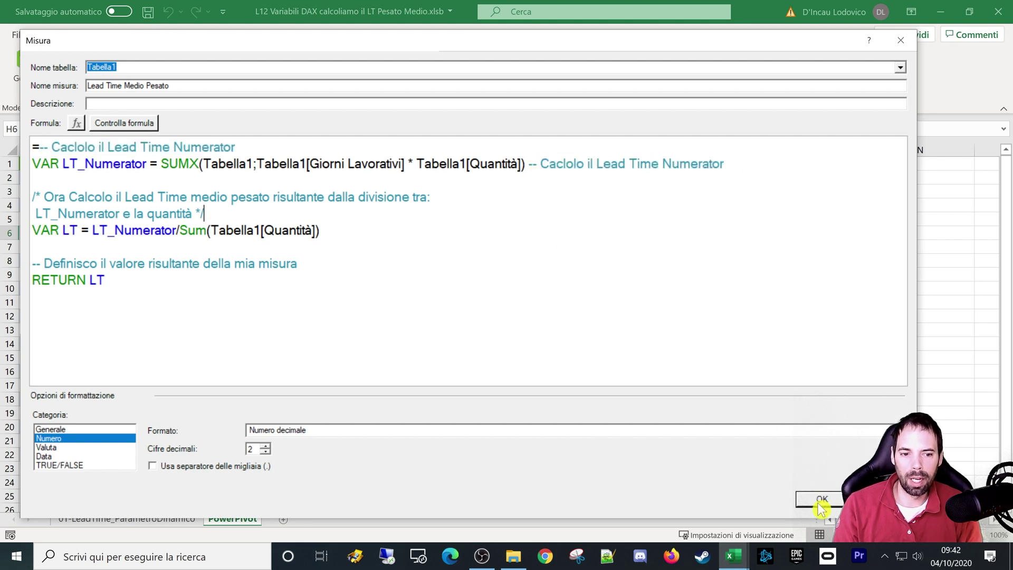
Save the measure with OK and reopen it for editing from Gestisci misure.
click(818, 504)
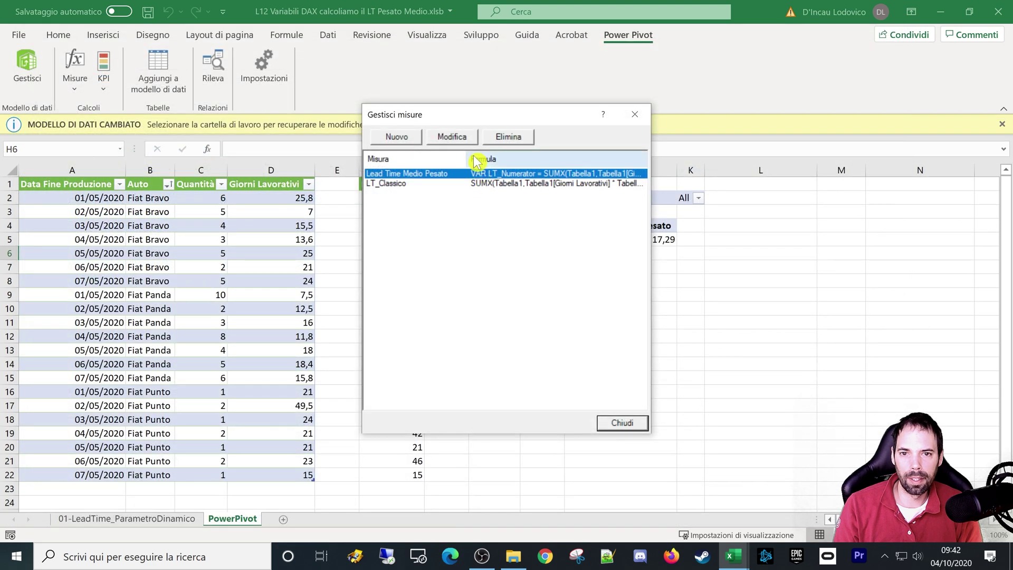
click(452, 136)
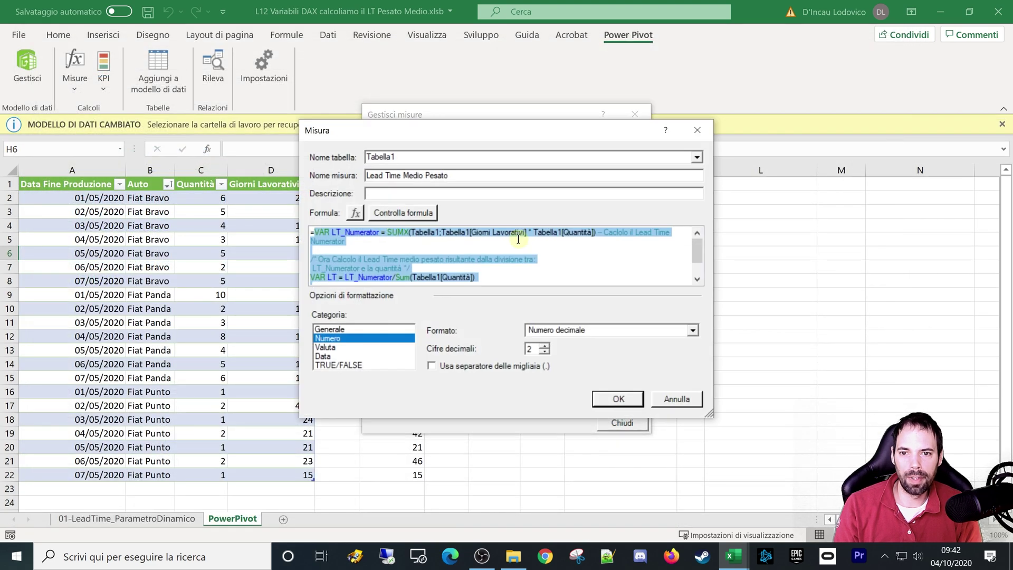
scroll(518, 238, up, 2)
scroll(518, 238, up, 1)
Move the Misura dialog up-left and enlarge it so the whole formula is visible.
drag(546, 135, 311, 50)
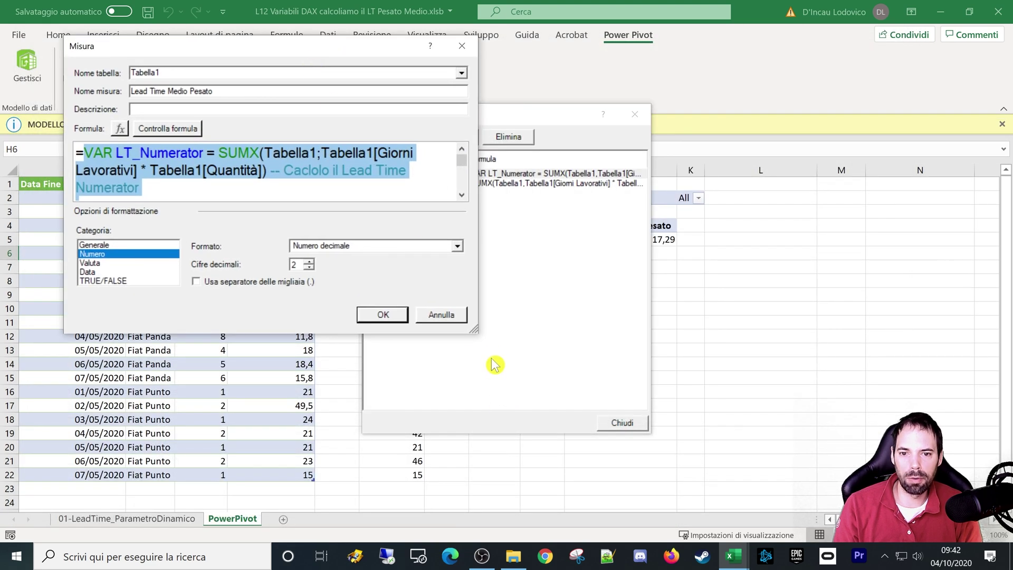
mouse_move(474, 330)
mouse_down()
mouse_move(813, 485)
mouse_move(1007, 523)
mouse_up()
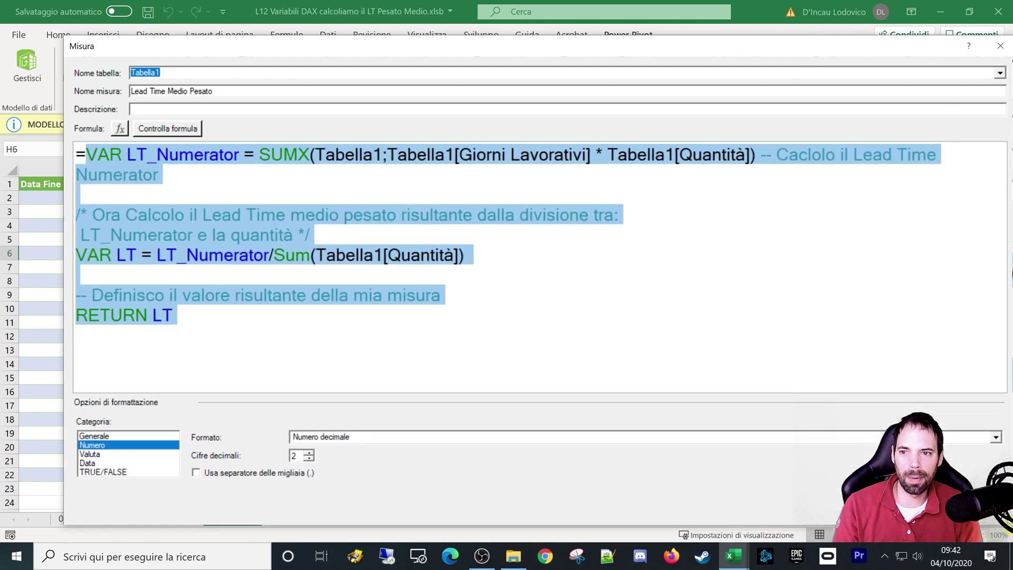
click(500, 252)
scroll(468, 205, down, 1)
scroll(465, 207, down, 1)
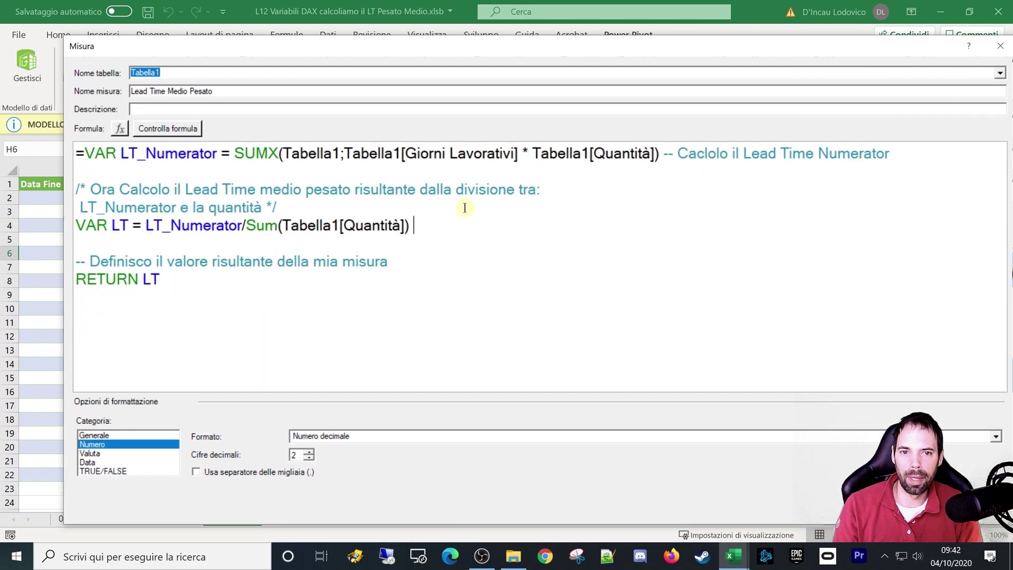
drag(664, 155, 900, 154)
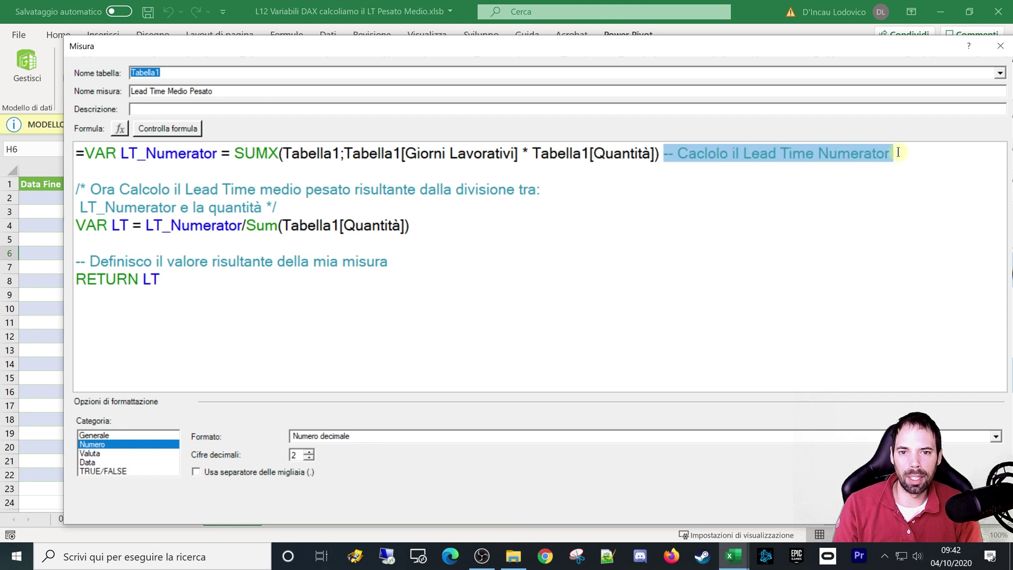
click(126, 186)
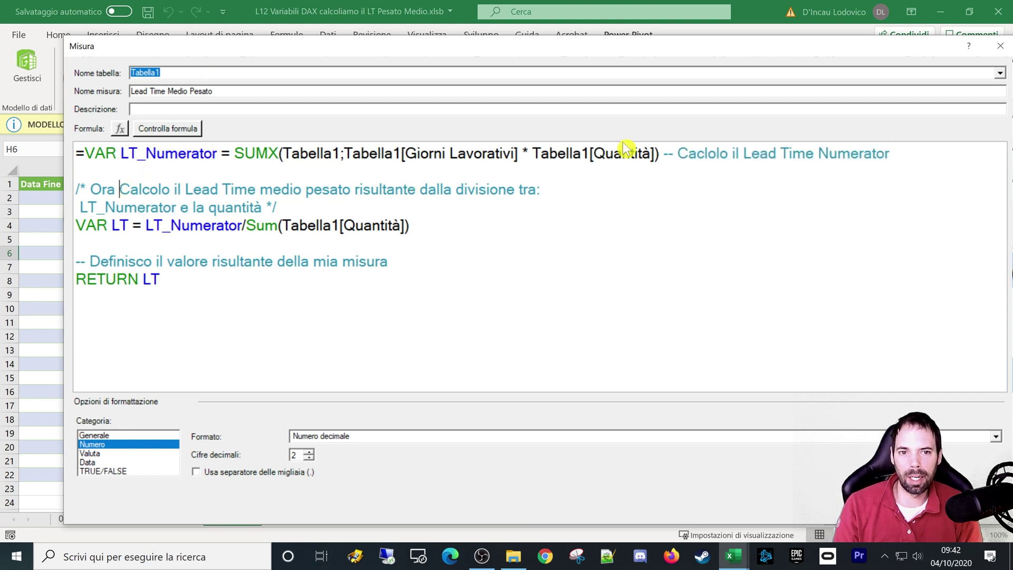
click(532, 154)
text(--)
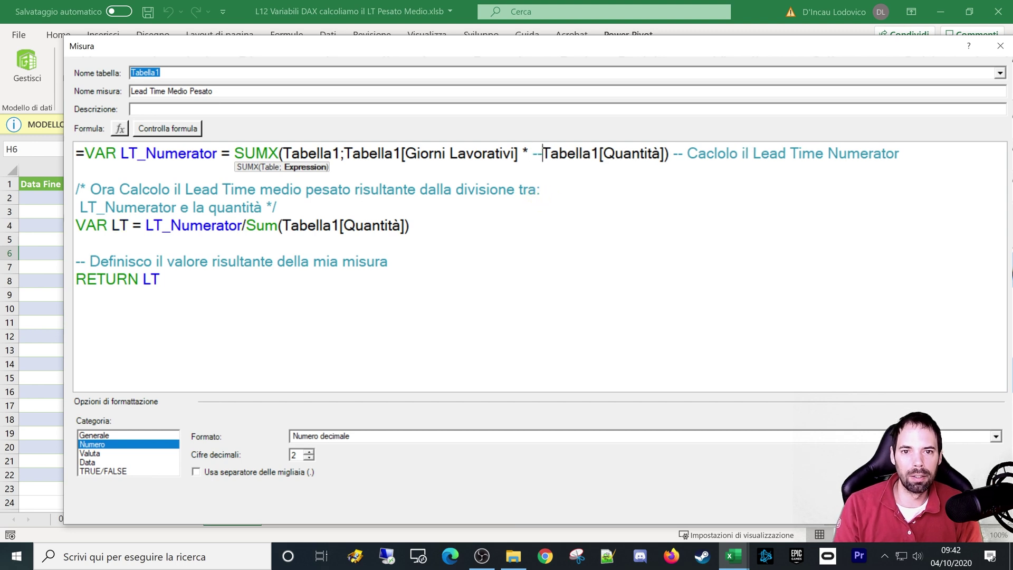
key(Down)
drag(545, 154, 673, 154)
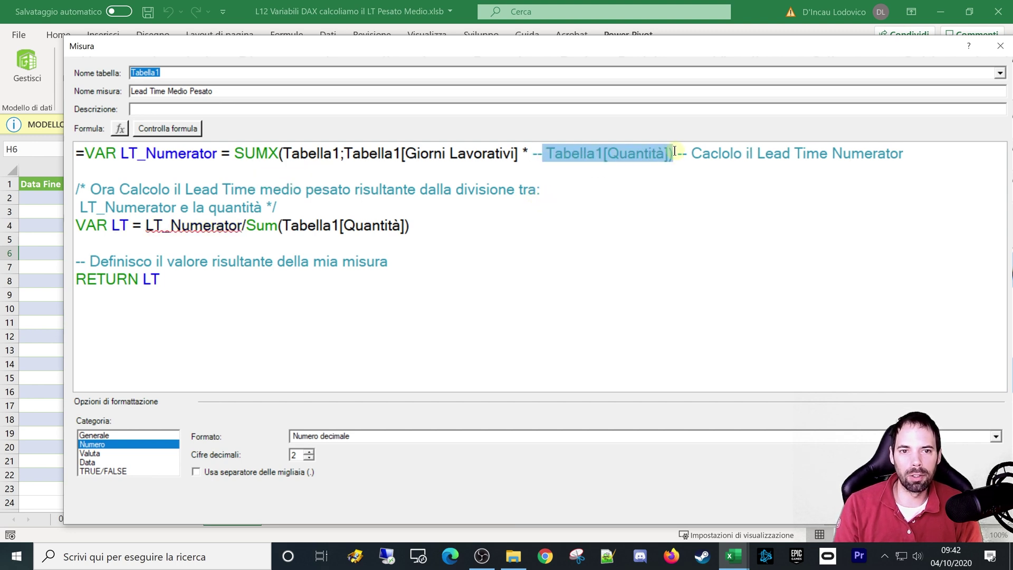
click(642, 207)
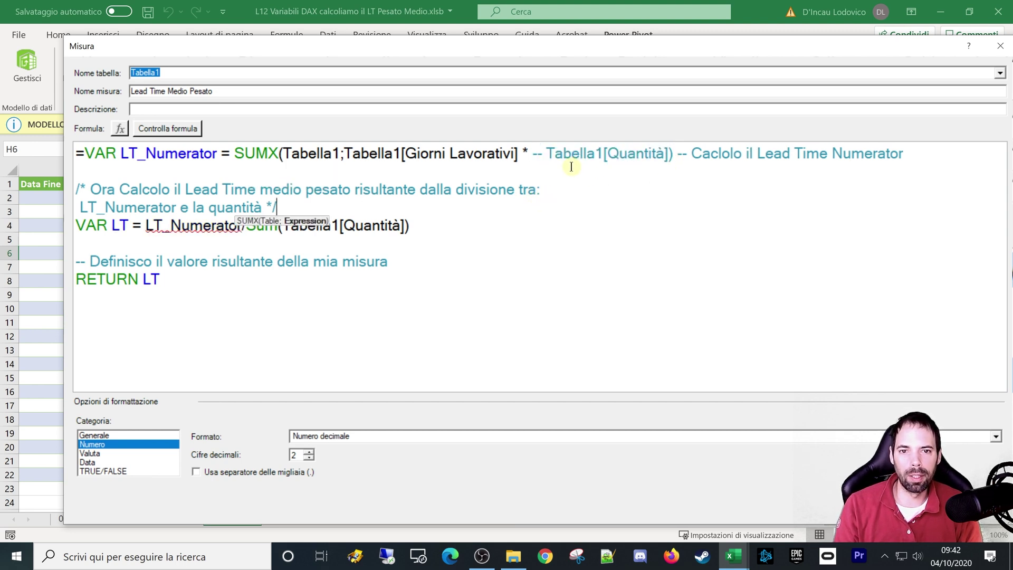
click(543, 154)
key(BackSpace)
key(BackSpace)
key(BackSpace)
key(Down)
click(278, 287)
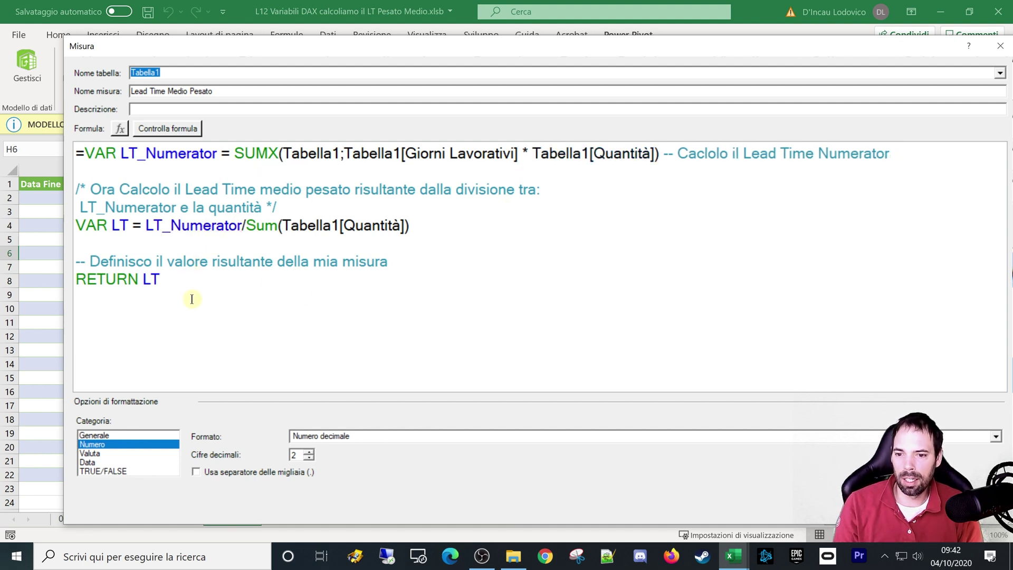
Type test text into the Descrizione field, then delete it, leaving the description empty.
scroll(196, 274, down, 2)
click(153, 108)
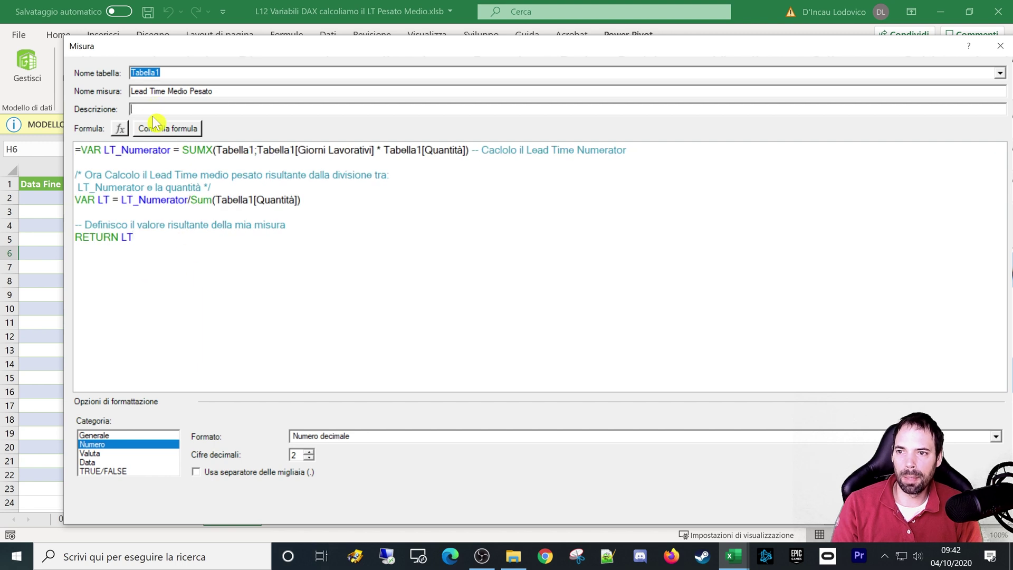
text(asfasdfasdfasdfasdfas)
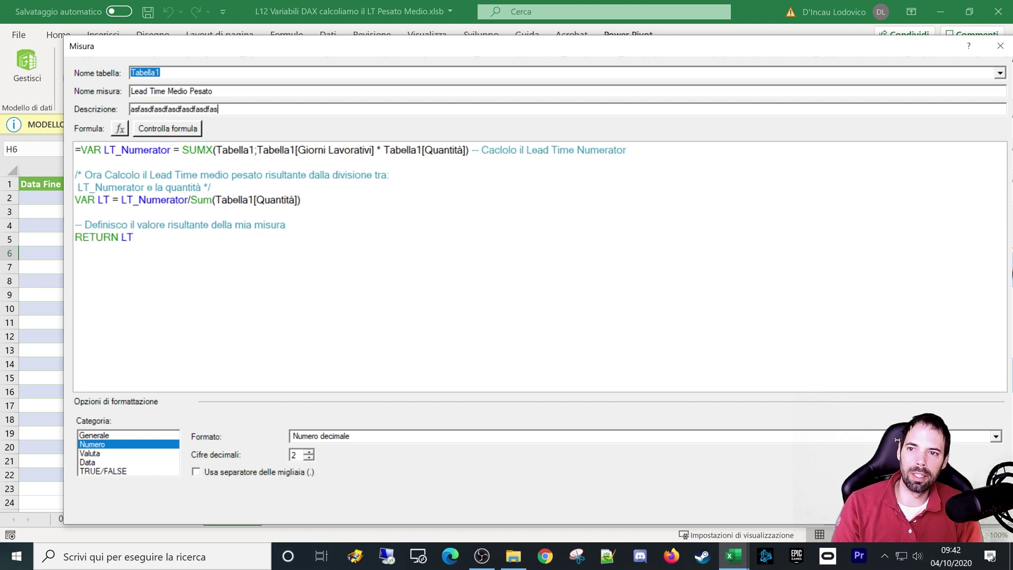
text(dfasdfasdfasdfasd)
drag(304, 108, 2, 171)
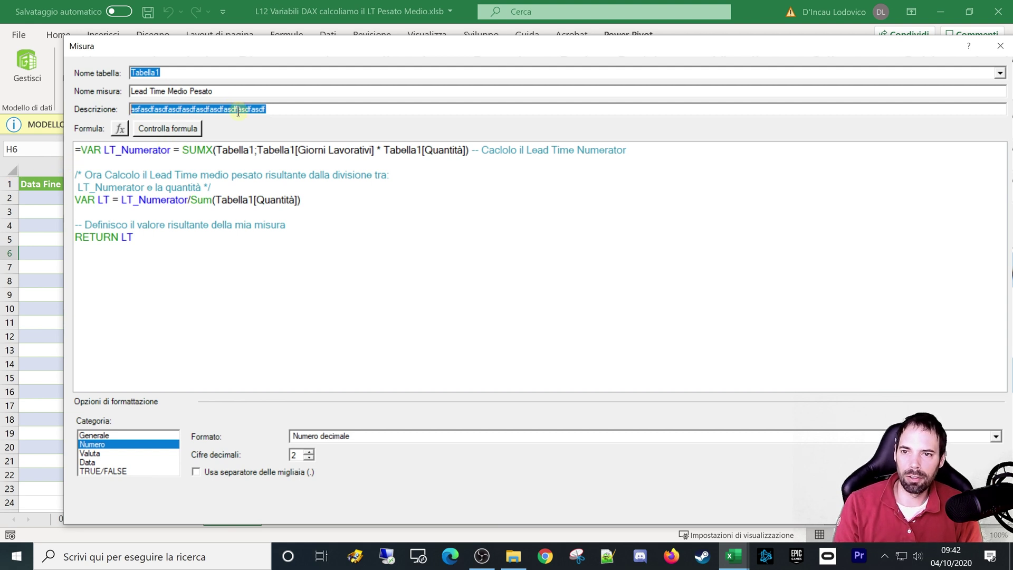
drag(283, 108, 130, 108)
key(BackSpace)
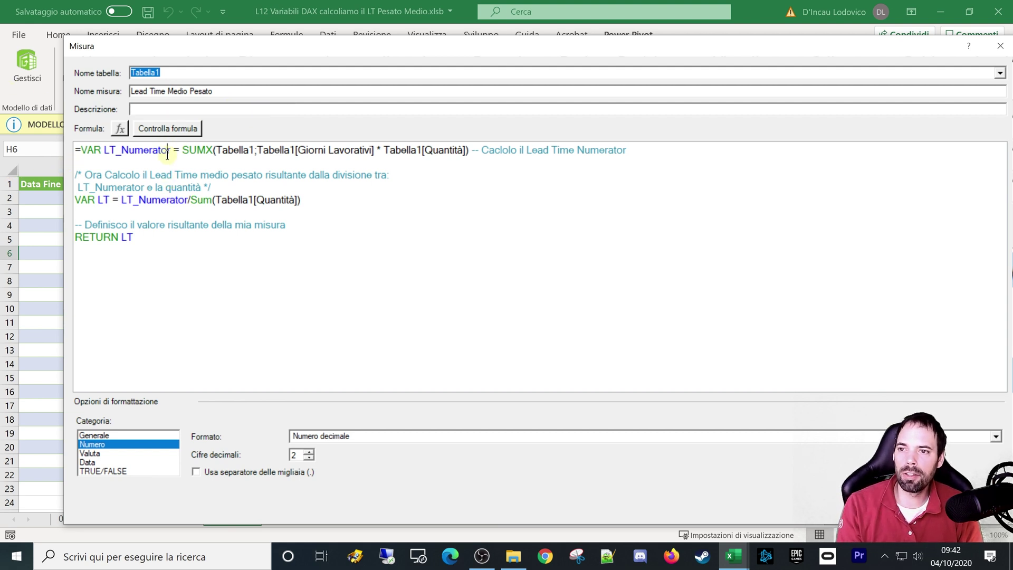
Confirm the measure after RETURN LT and return to the worksheet showing 17,29.
click(168, 151)
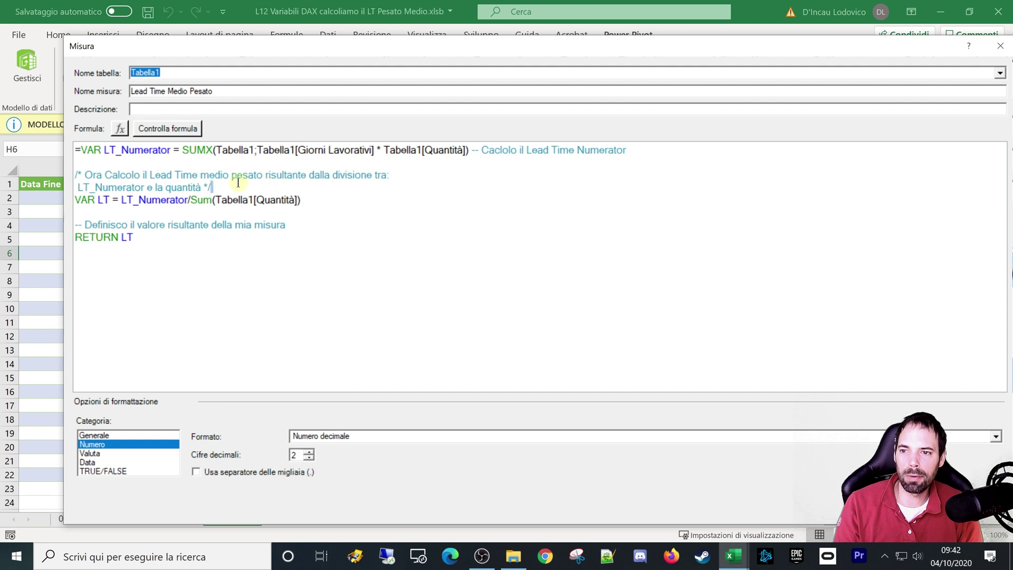
key(ctrl+shift+Home)
click(303, 245)
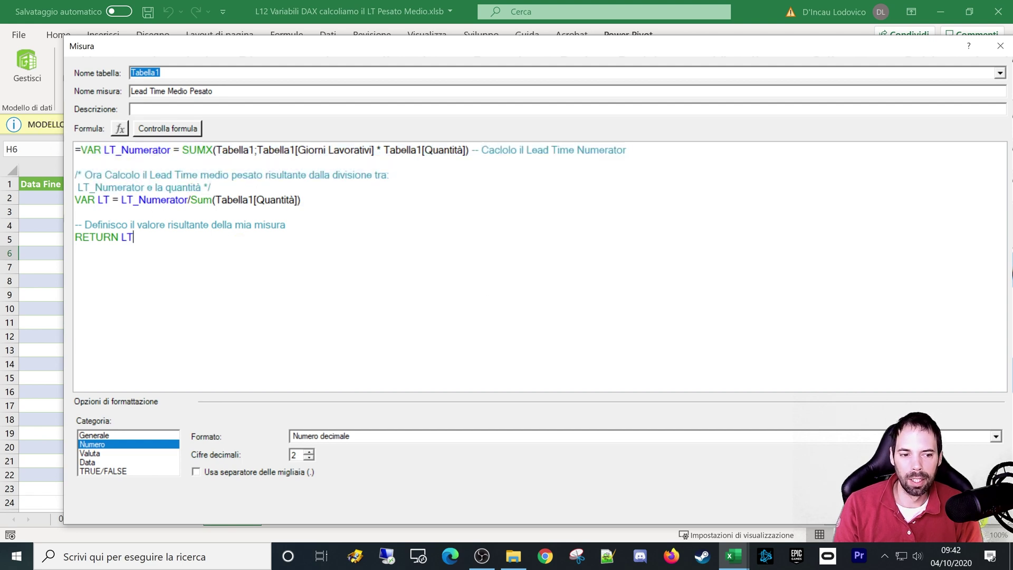
key(Return)
Close the measure list, open the Power Pivot window, and select Lead Time Medio Pesato above Tabella1.
click(621, 422)
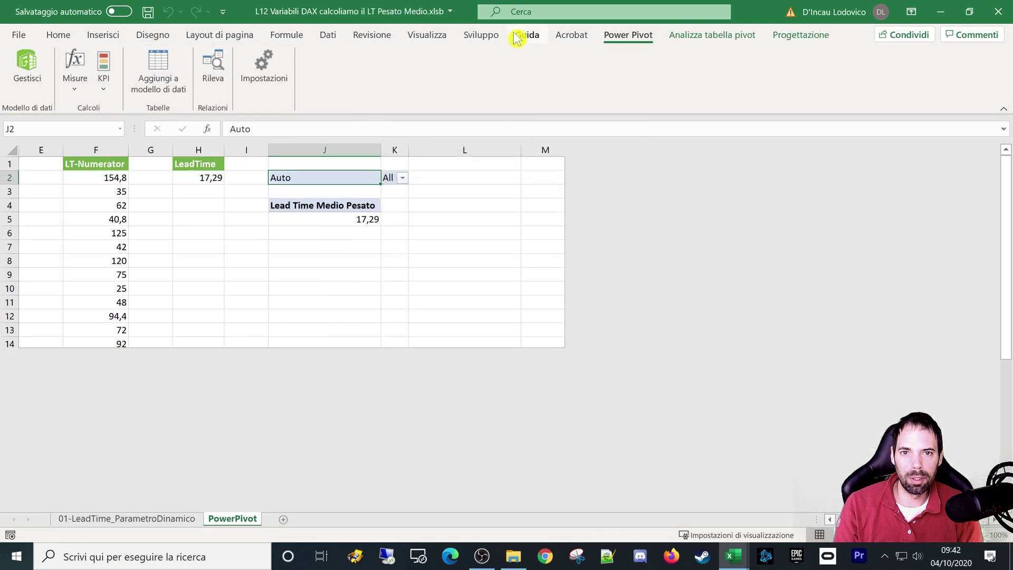
click(21, 66)
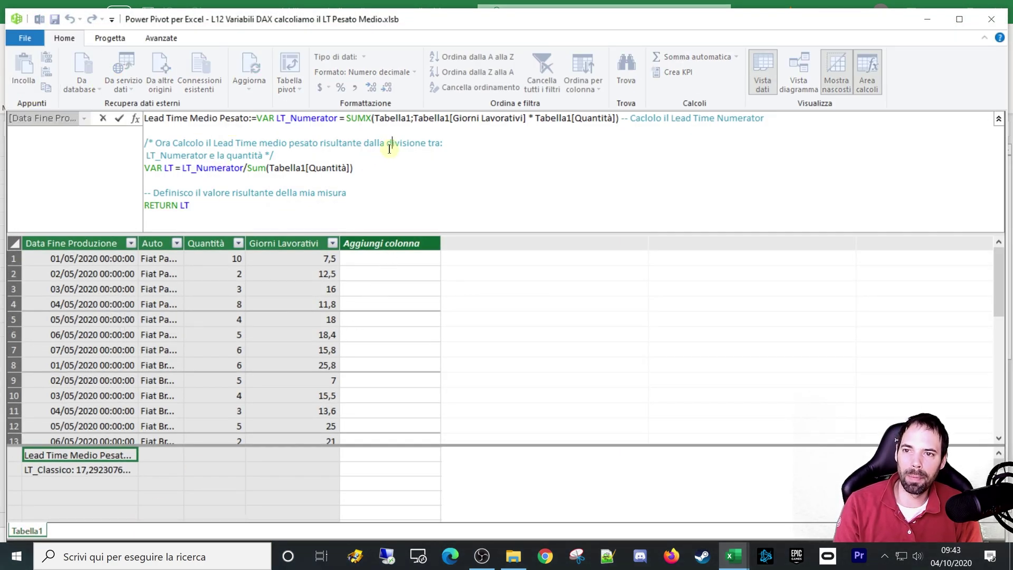
click(79, 470)
click(77, 456)
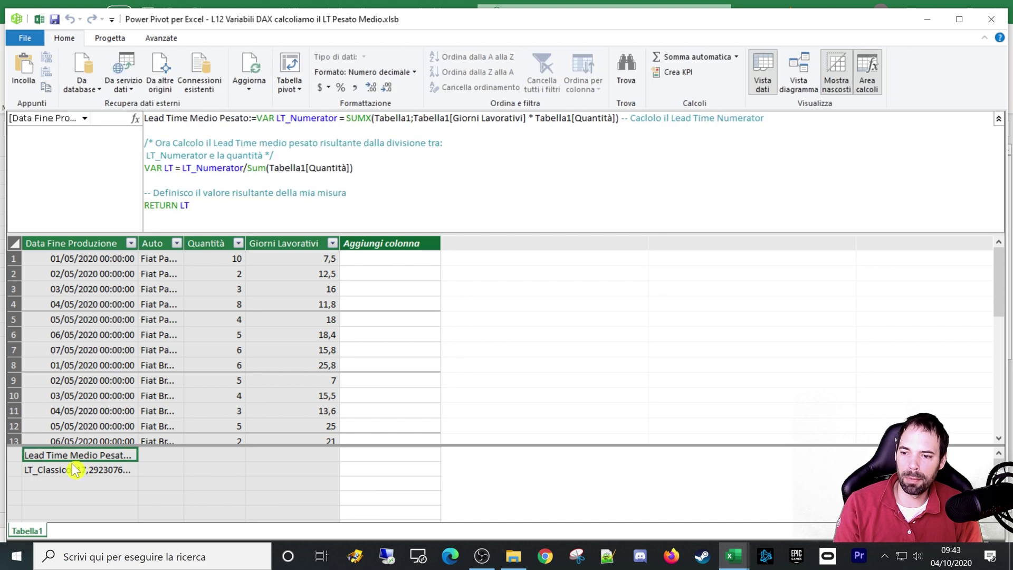
click(415, 264)
Enter a test calculated column 'asdasdfa', then add a new formula line starting with '/*'.
click(274, 167)
text(=)
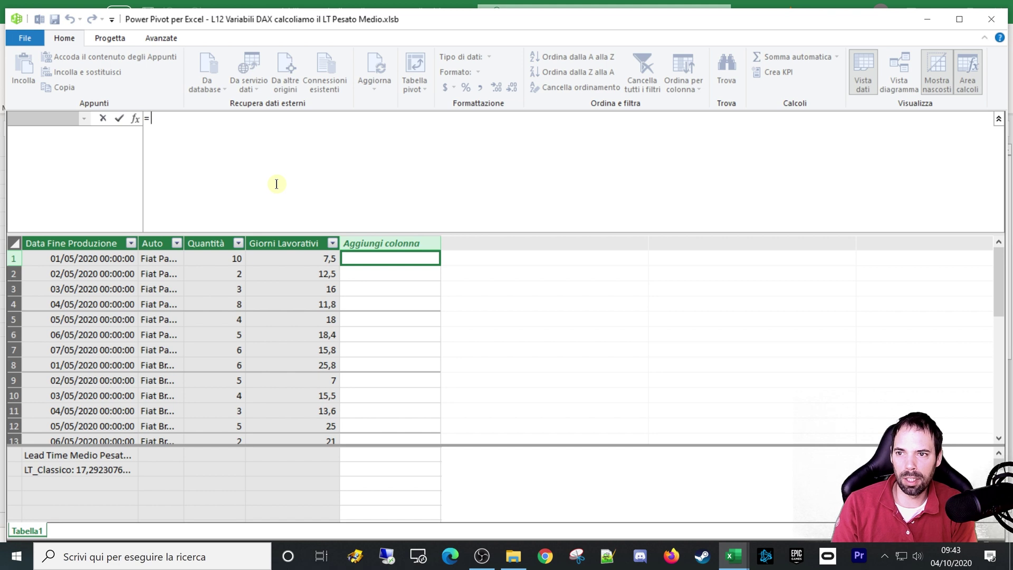
text(asdasdfa)
key(Return)
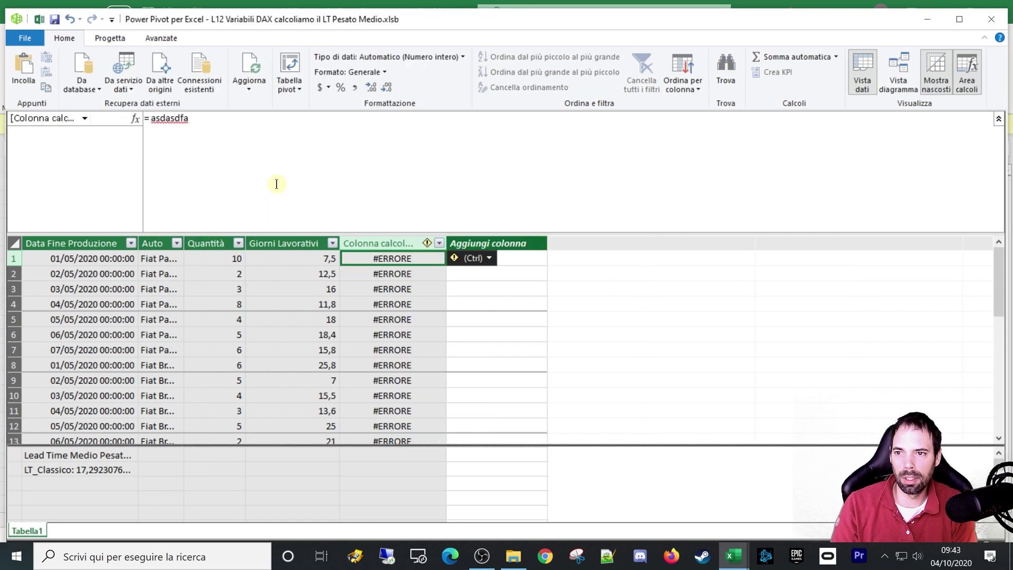
click(277, 183)
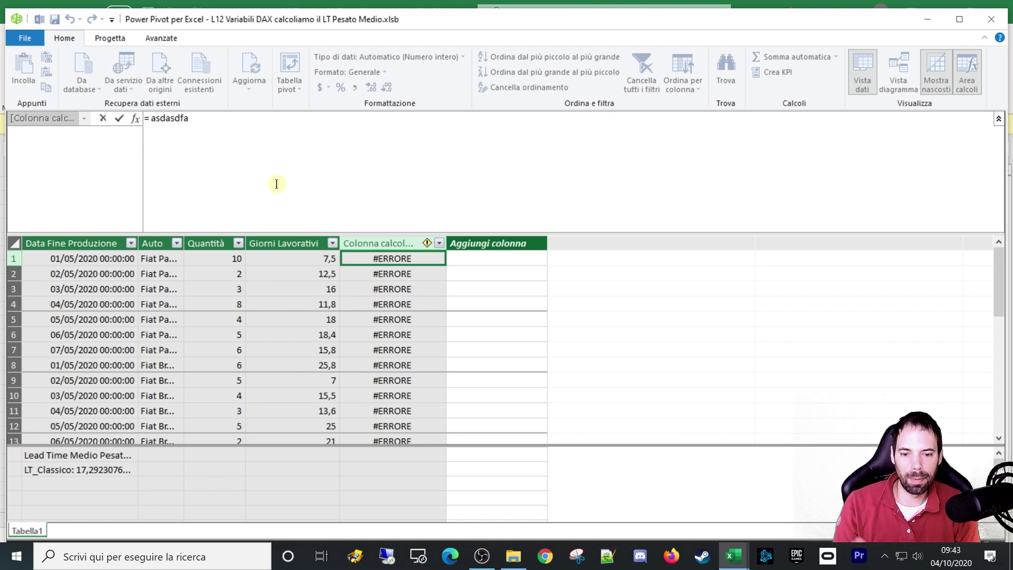
key(shift+Return)
text(-- asdfasdfasdfasd)
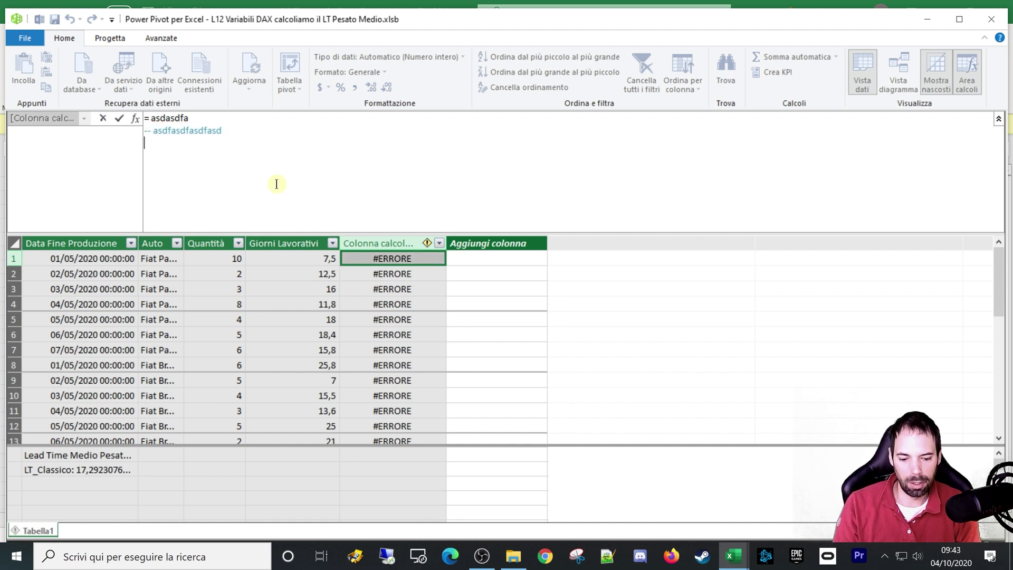
text(/* asdasdfasdfasd */)
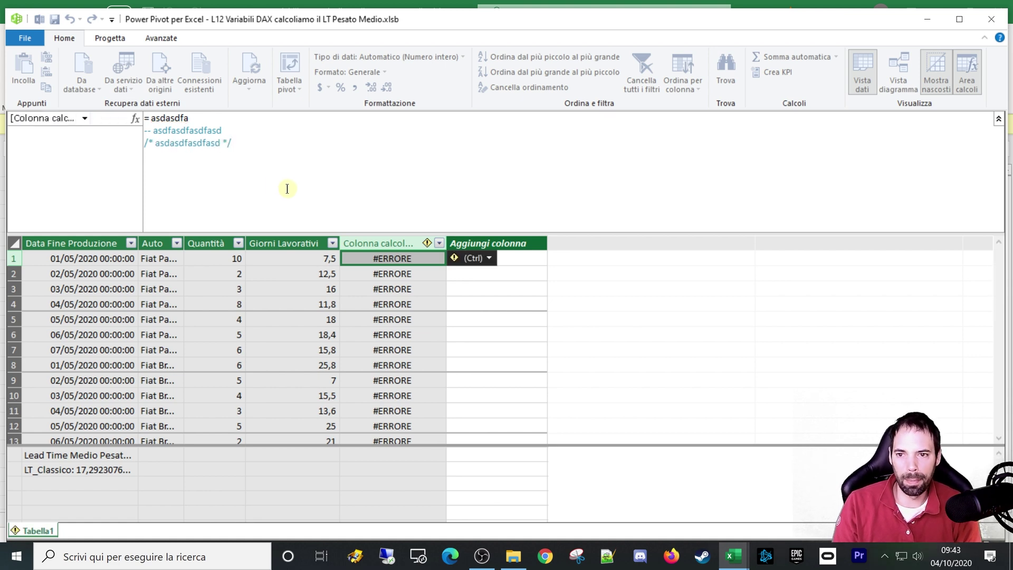
Show Lead Time Medio Pesato in an enlarged formula bar with VAR LT_Numerator on its own line.
click(104, 457)
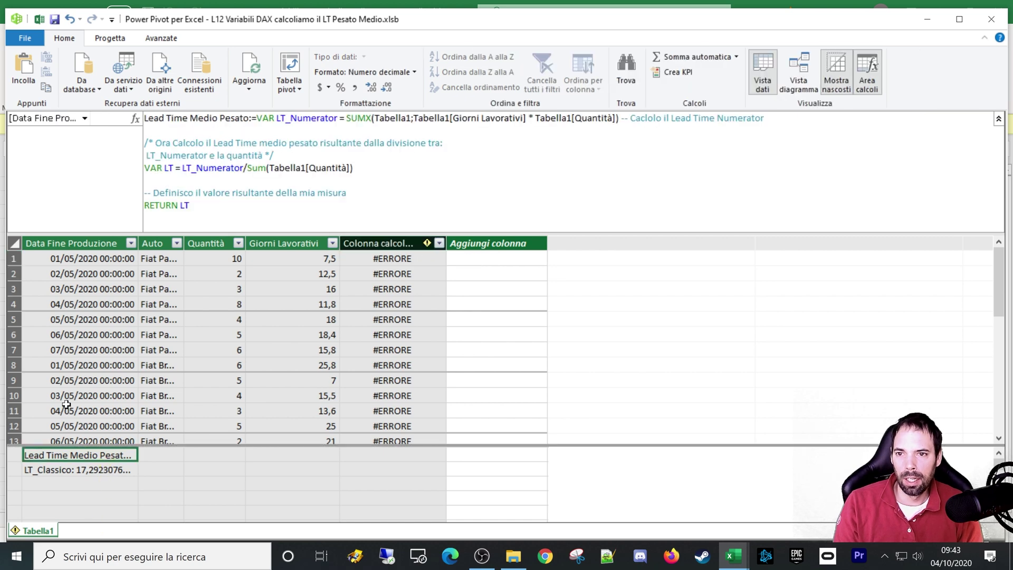
scroll(357, 185, up, 1)
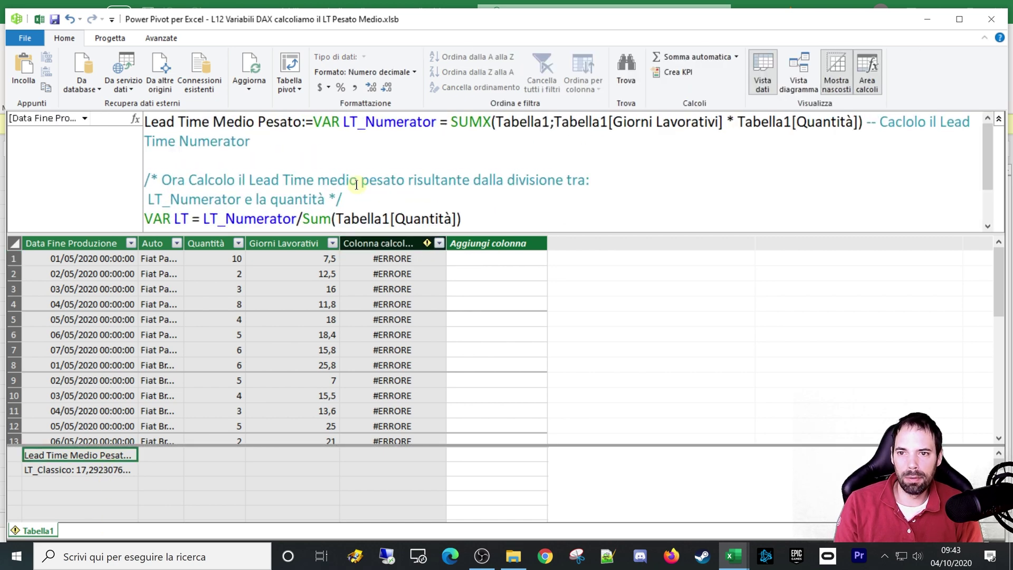
scroll(355, 188, up, 1)
drag(336, 236, 358, 309)
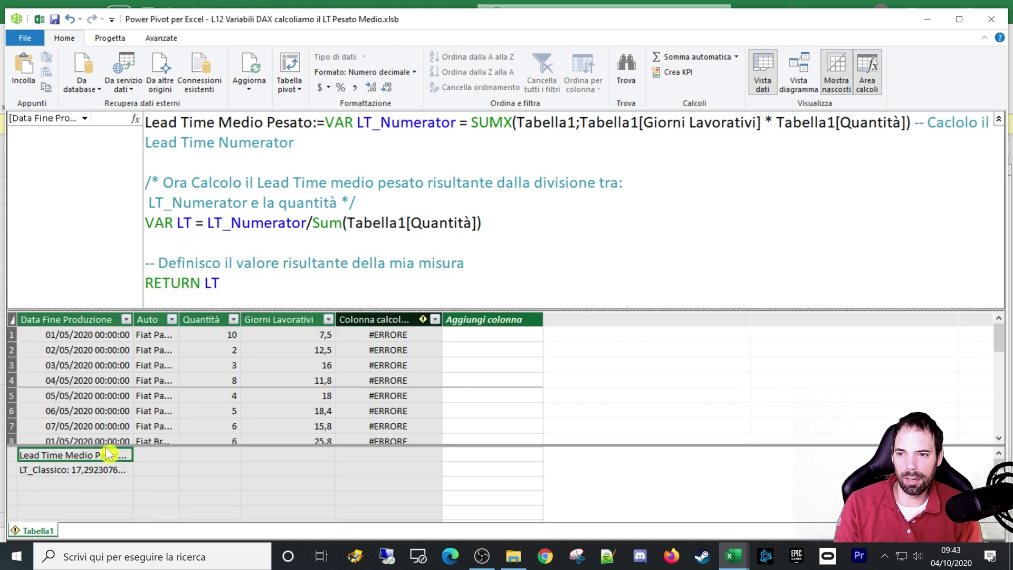
drag(235, 309, 253, 400)
scroll(269, 241, up, 1)
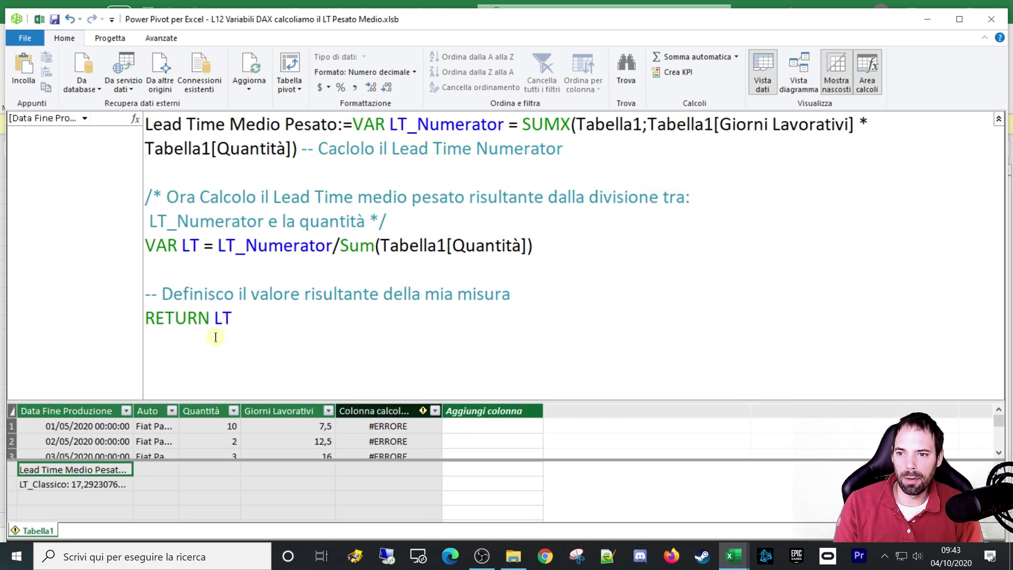
click(242, 312)
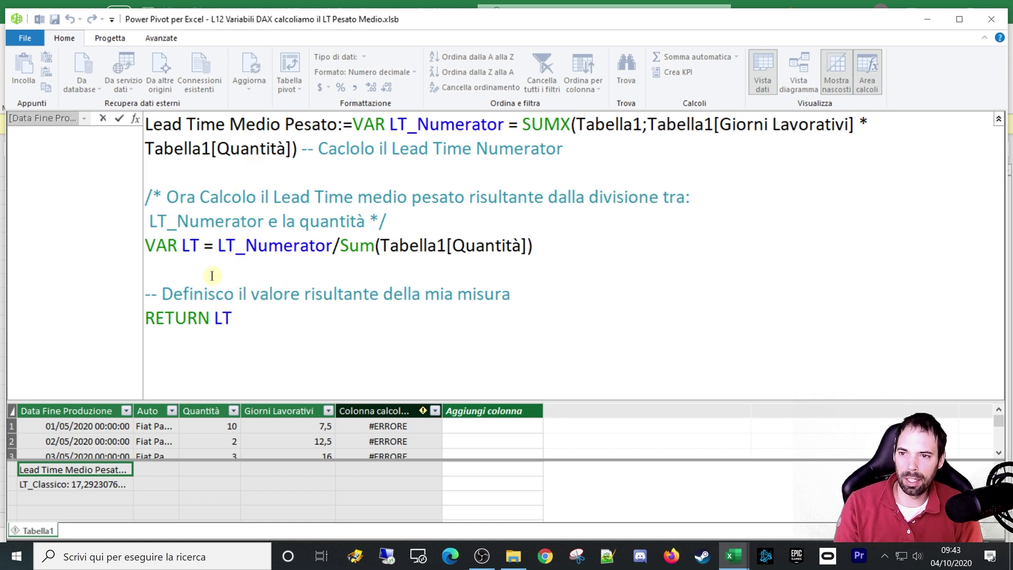
click(352, 125)
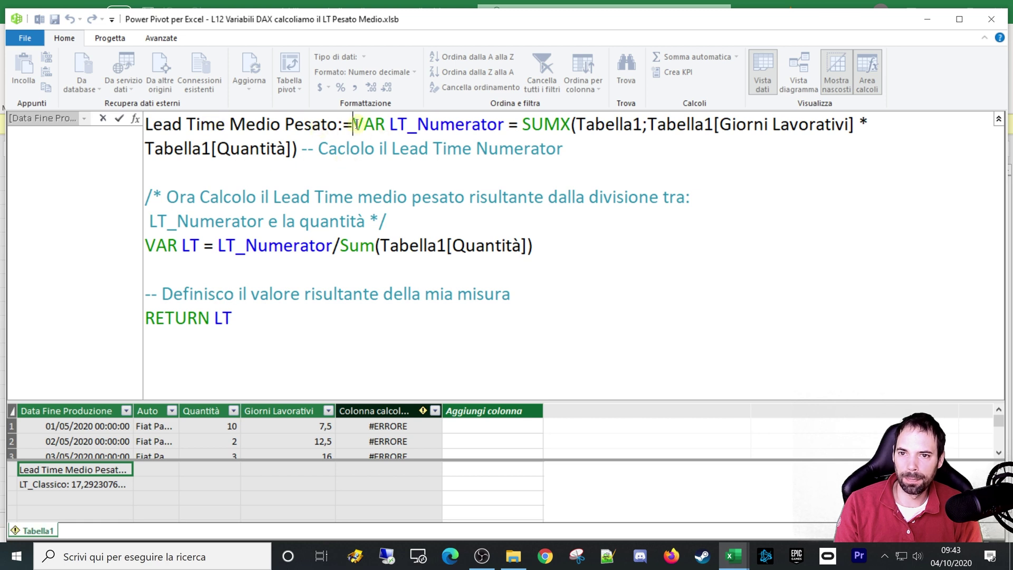
key(shift+Return)
key(shift+Return)
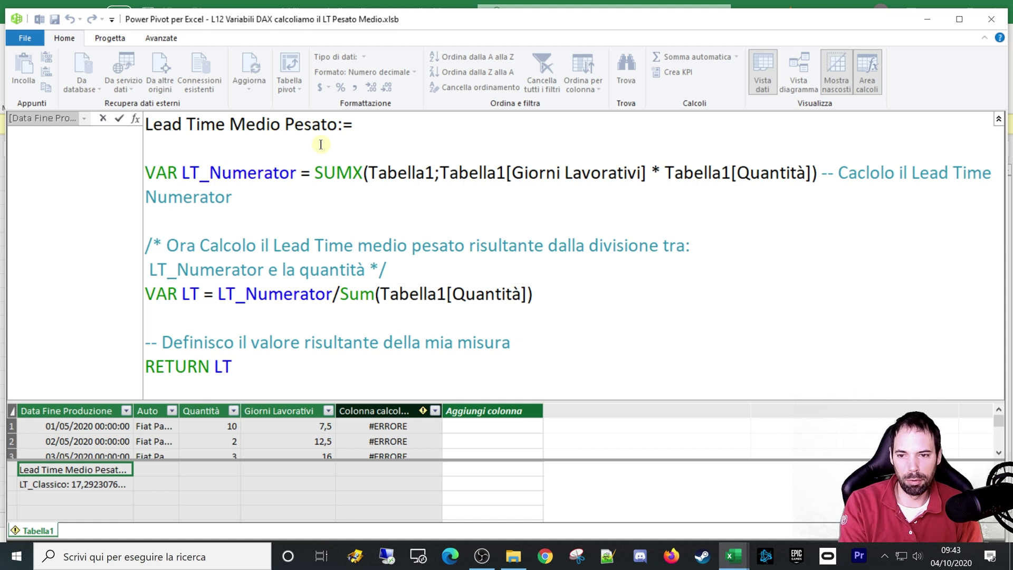
key(BackSpace)
Review each formula part, ending with LT_Numerator/Sum(Tabella1[Quantità]) selected.
drag(338, 124, 136, 120)
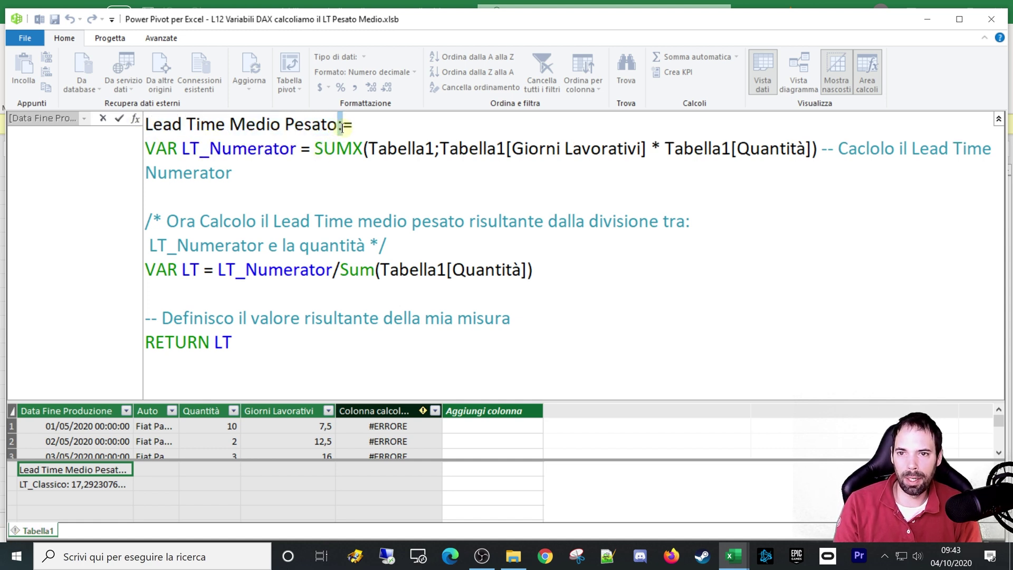
drag(337, 127, 352, 127)
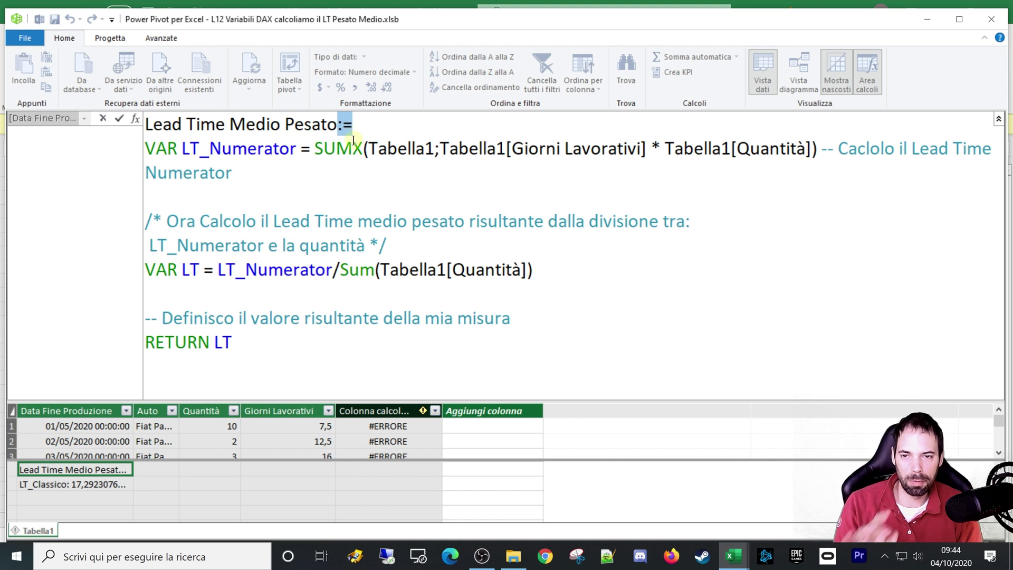
click(317, 195)
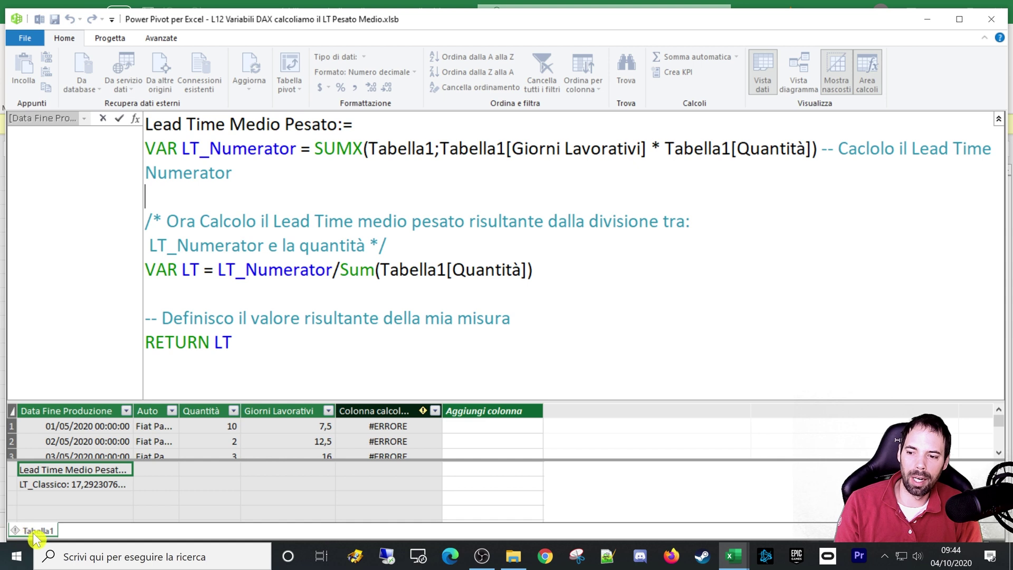
click(363, 150)
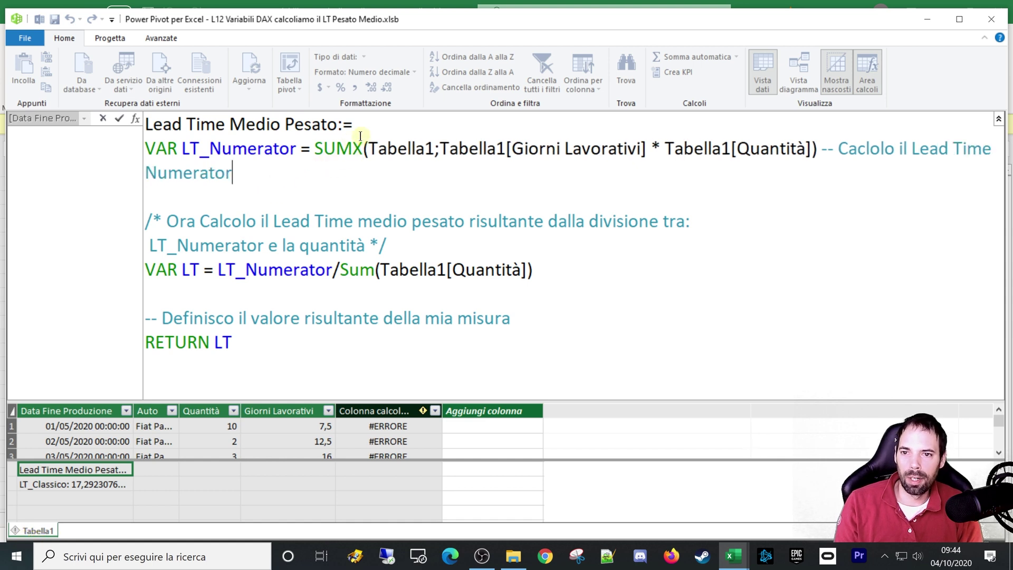
mouse_move(296, 149)
mouse_down()
mouse_move(140, 148)
mouse_move(288, 150)
mouse_move(330, 162)
mouse_up()
drag(179, 220, 376, 244)
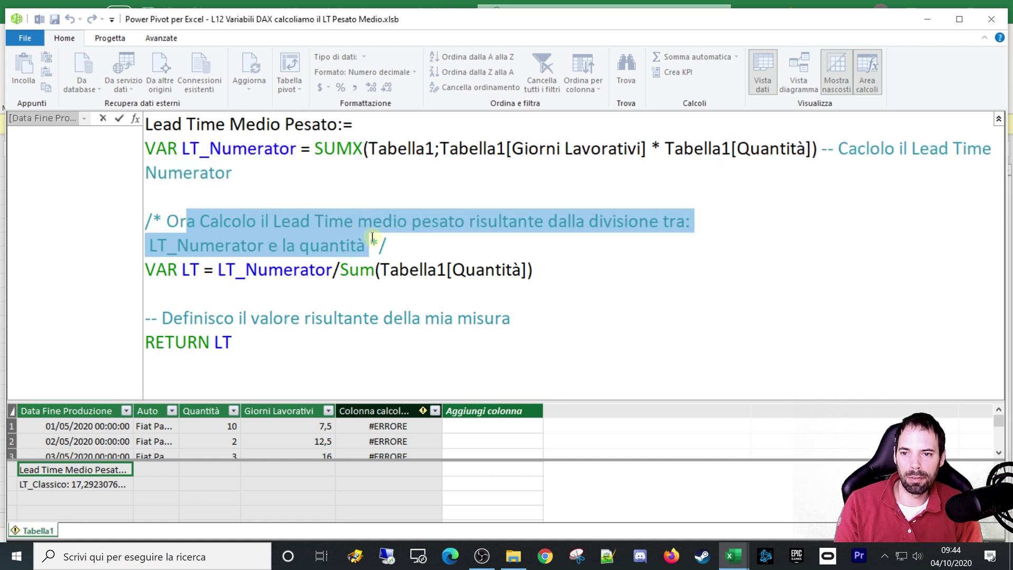
drag(218, 270, 539, 269)
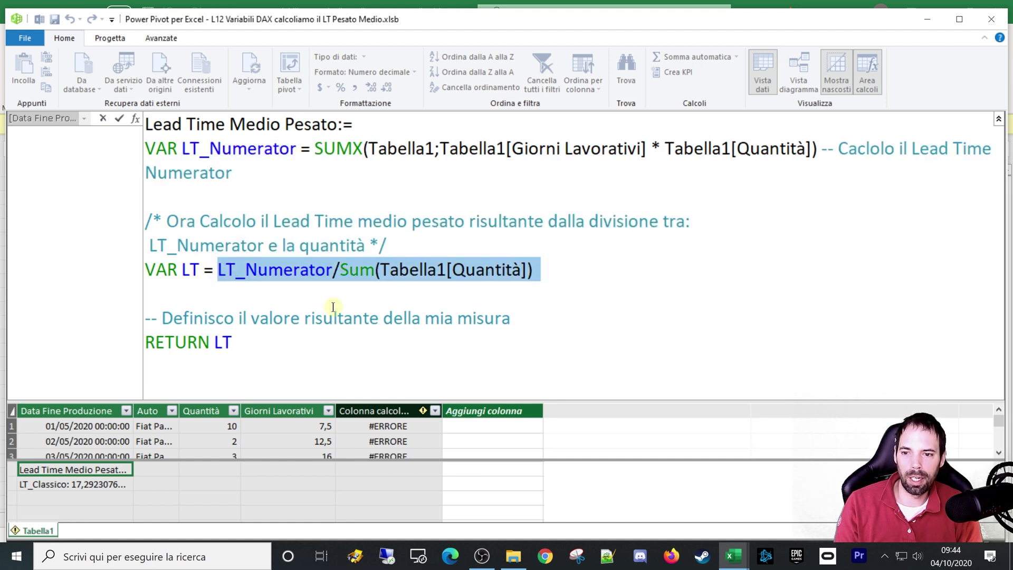
drag(146, 343, 230, 344)
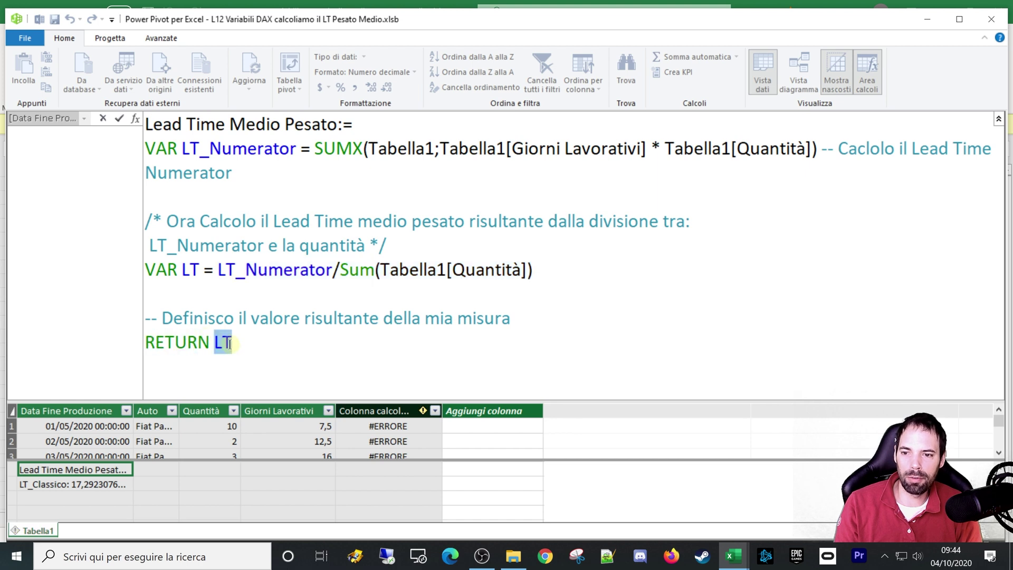
click(235, 343)
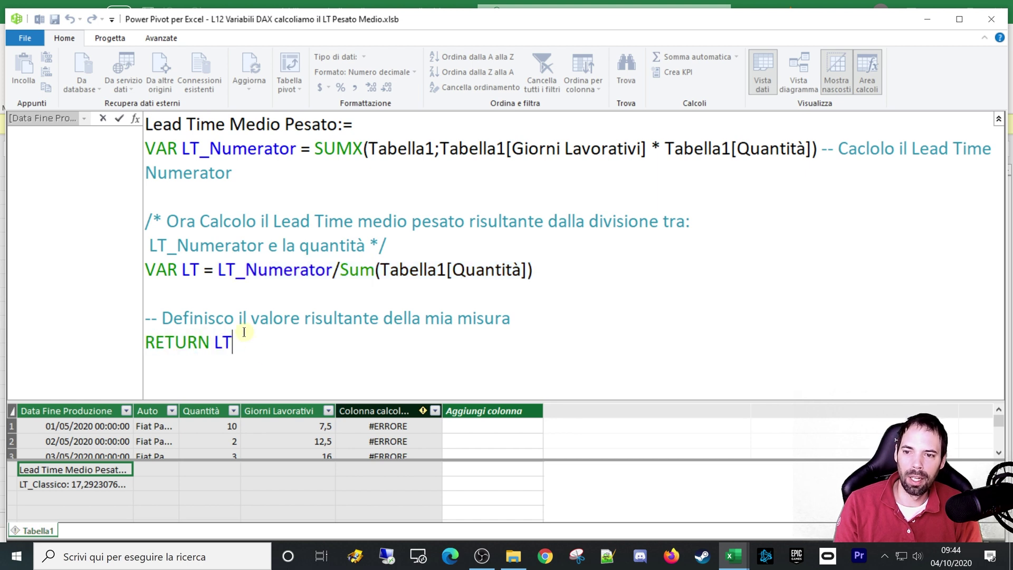
click(212, 292)
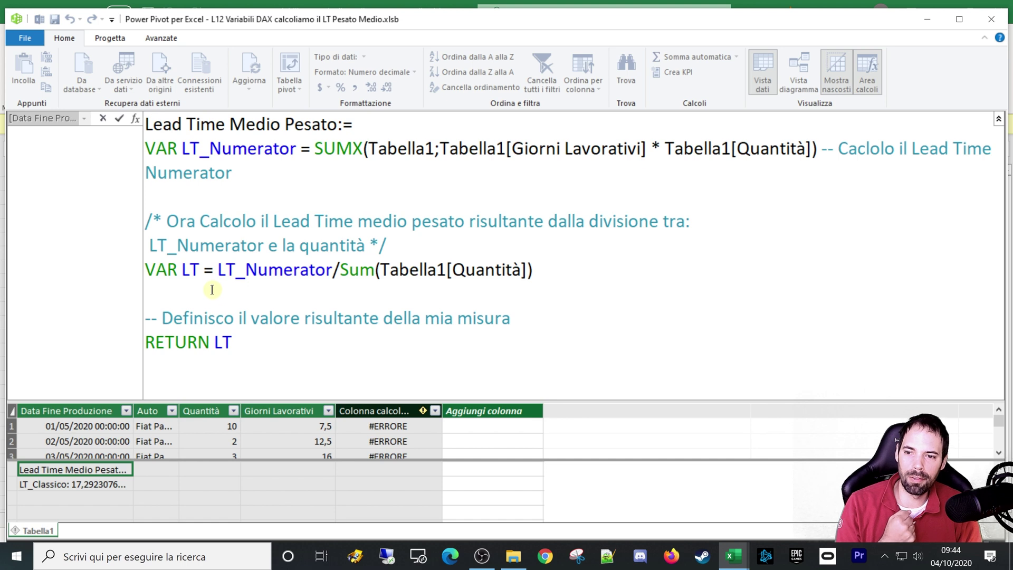
drag(215, 342, 230, 344)
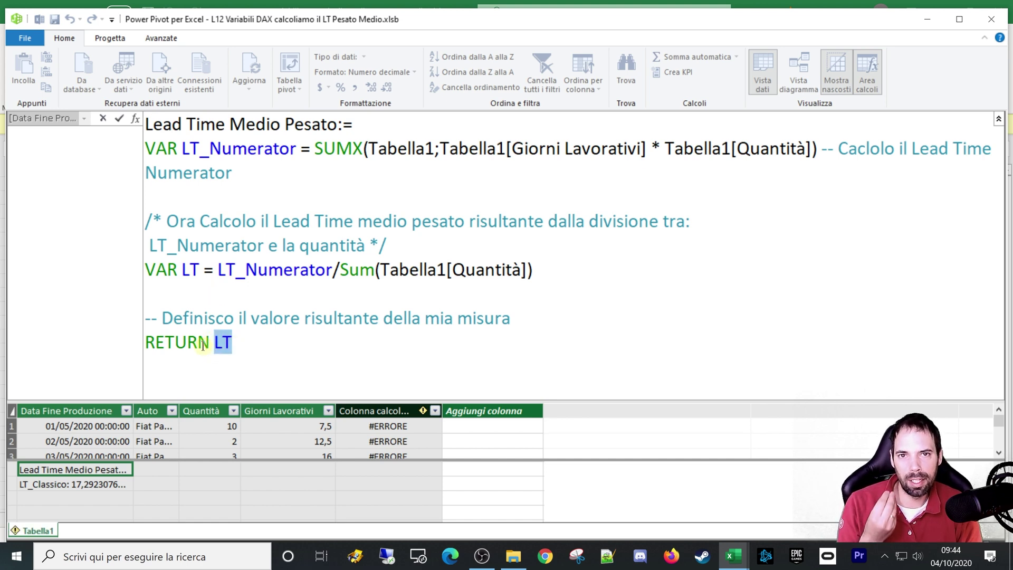
click(256, 343)
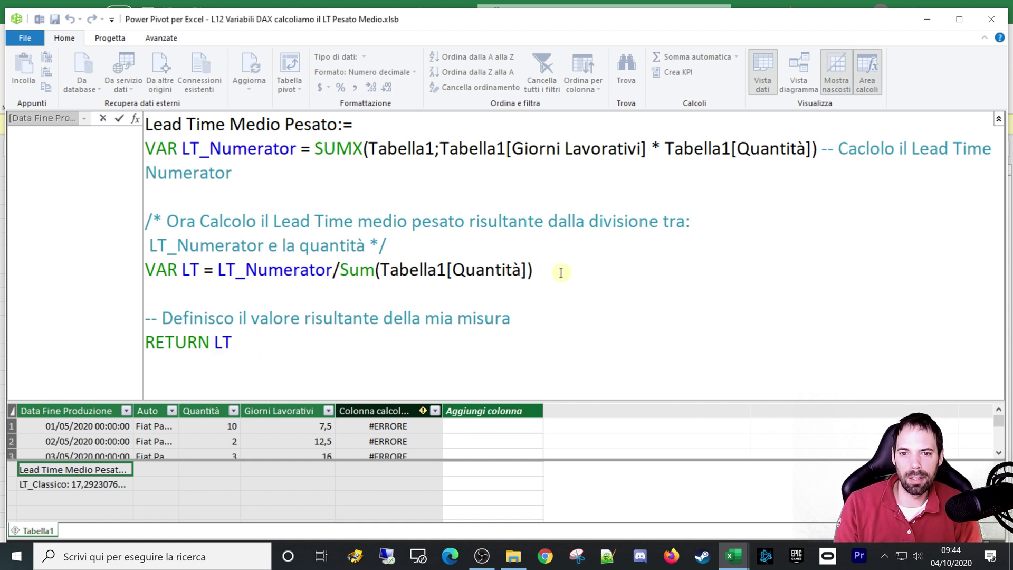
drag(561, 272, 217, 270)
key(ctrl+c)
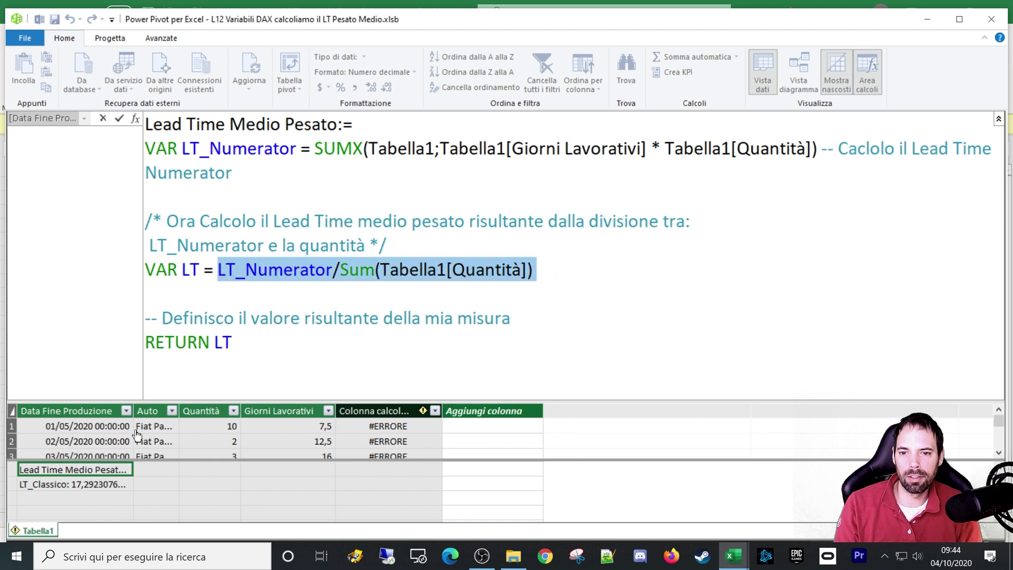
Move the division expression from VAR LT into the RETURN line, replacing LT.
key(Delete)
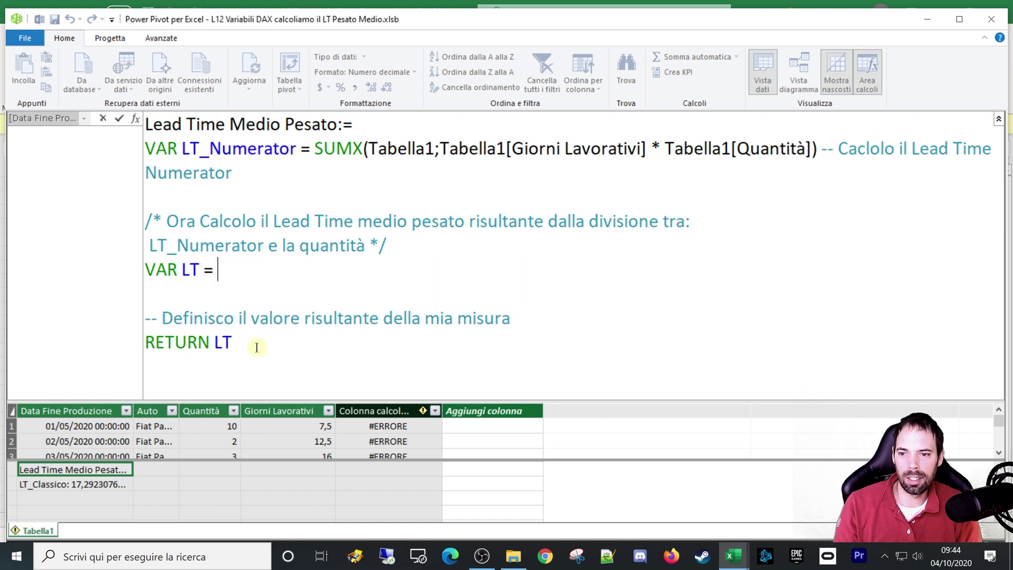
click(231, 343)
double_click(222, 343)
key(ctrl+v)
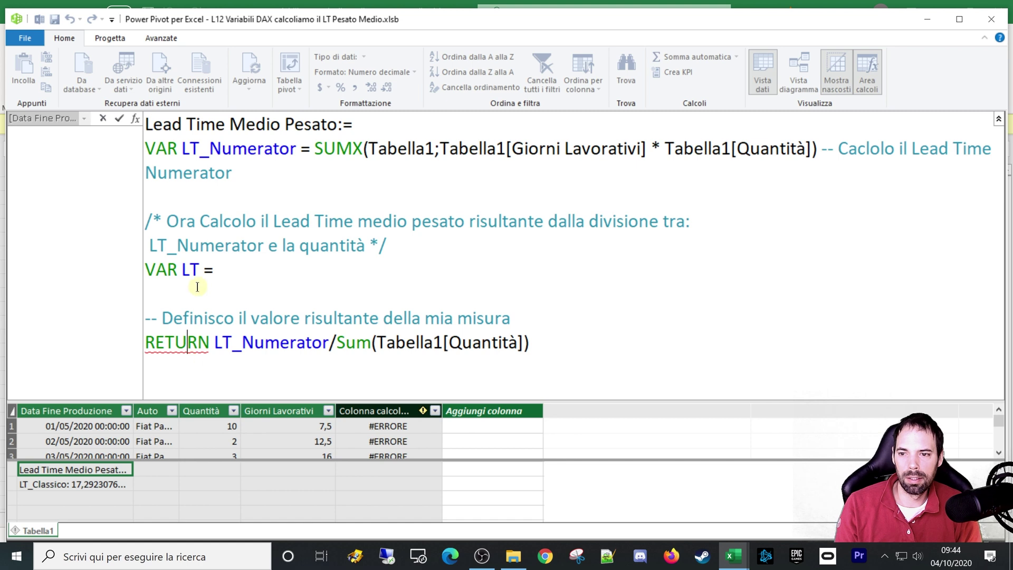
Delete the VAR LT line and its '-- Definisco' comment from the measure.
drag(197, 286, 141, 230)
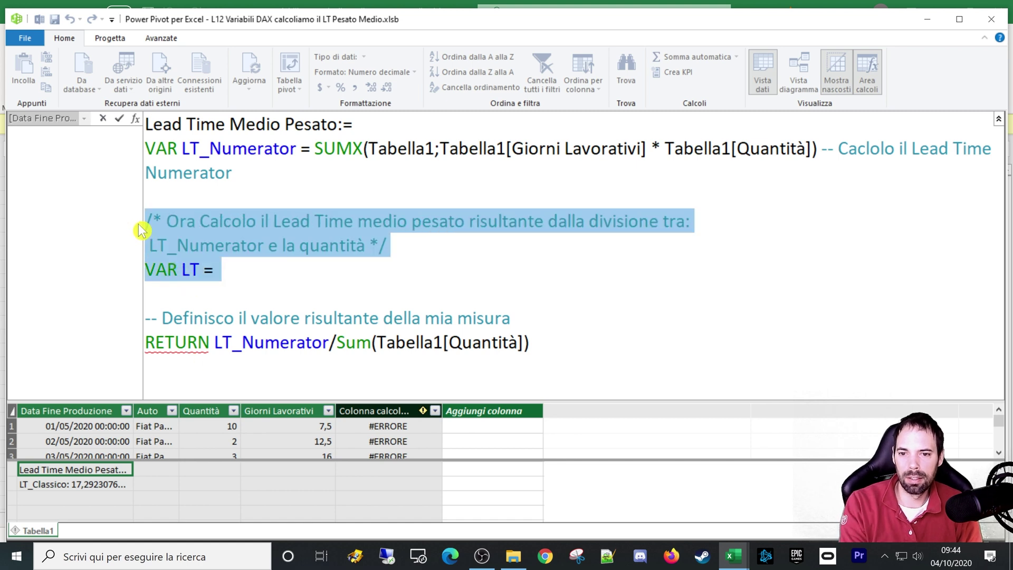
click(257, 246)
drag(531, 318, 144, 270)
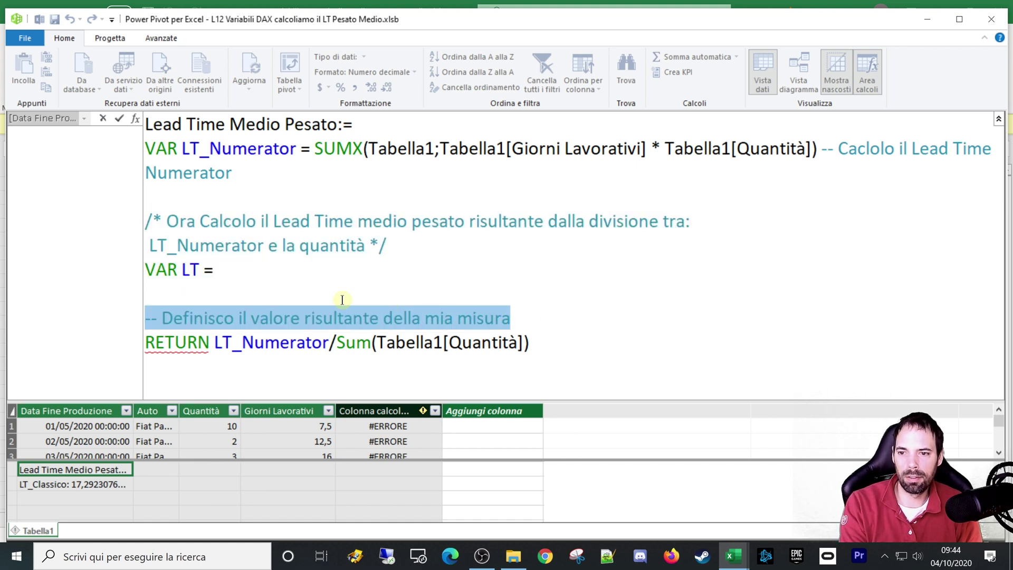
key(Delete)
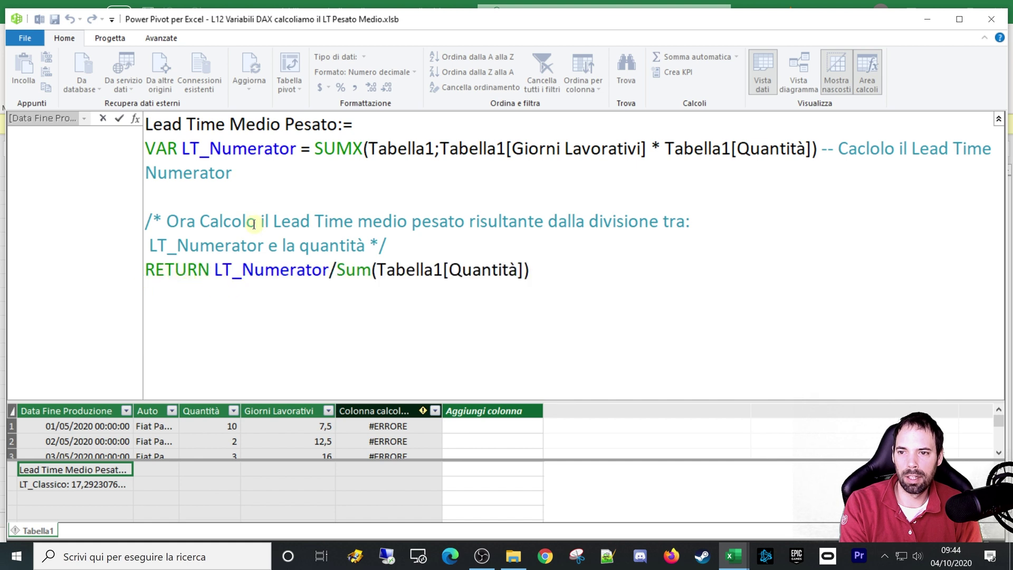
key(ctrl+End)
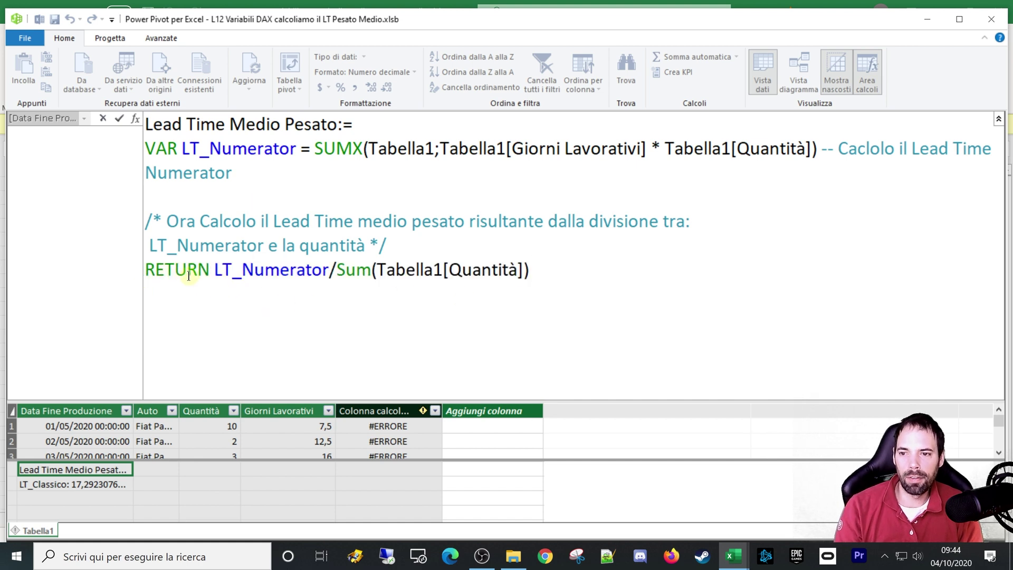
Check that the measure returns LT_Numerator/Sum(Tabella1[Quantità]), then commit the formula.
double_click(186, 268)
click(181, 273)
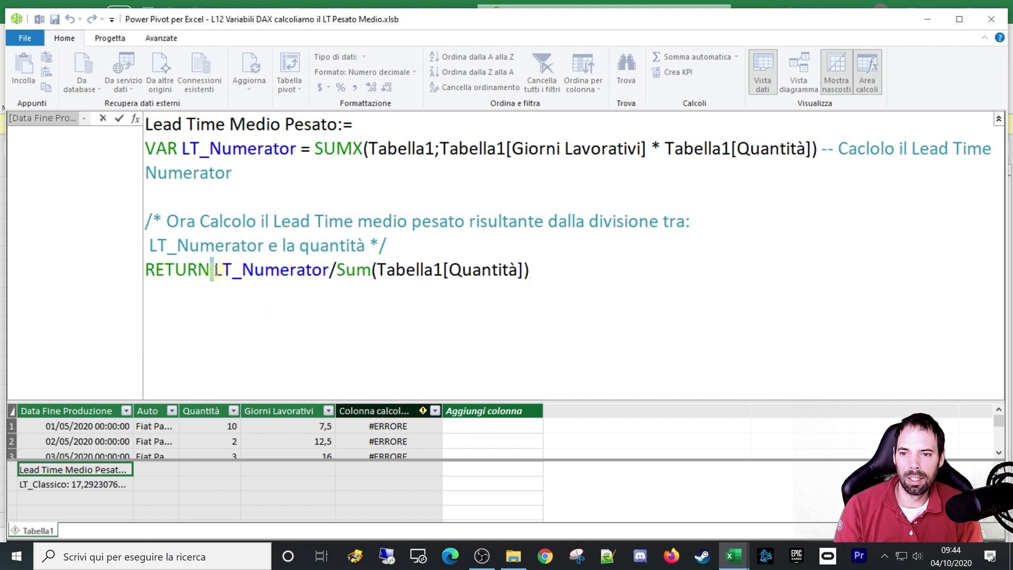
drag(216, 272, 329, 271)
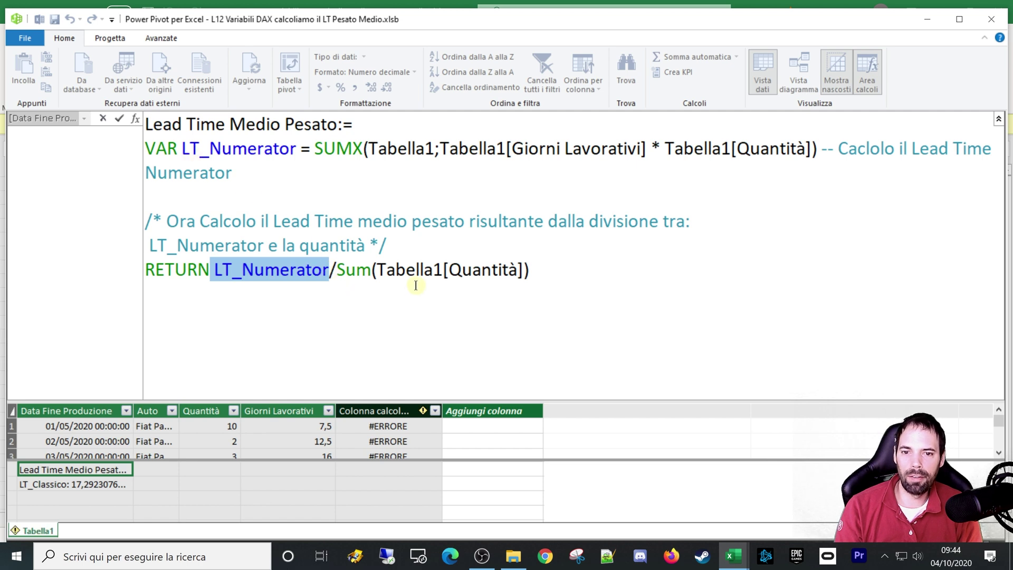
mouse_move(415, 286)
mouse_down()
mouse_move(538, 266)
mouse_move(4, 128)
mouse_up()
click(556, 269)
click(585, 250)
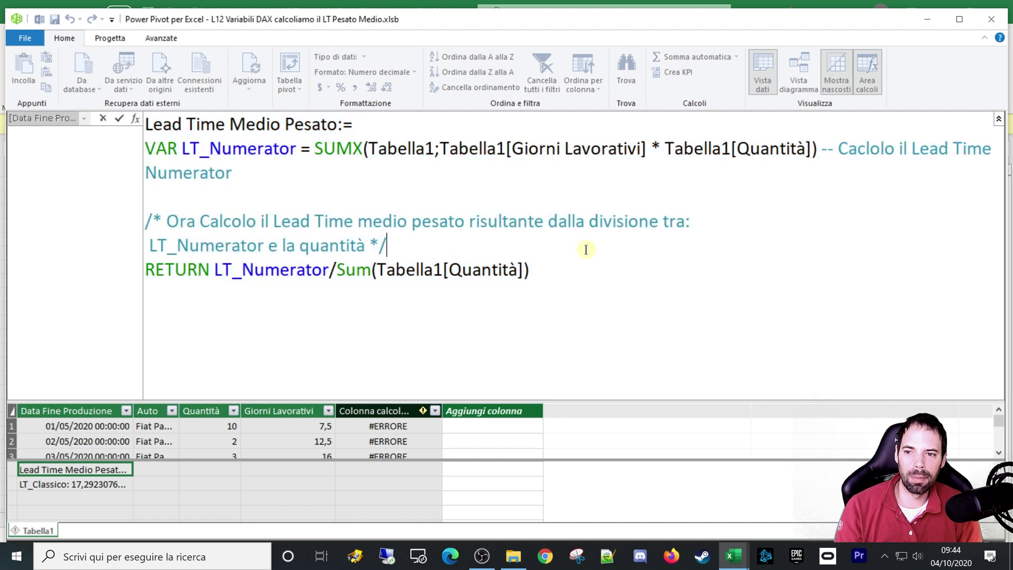
drag(197, 268, 203, 268)
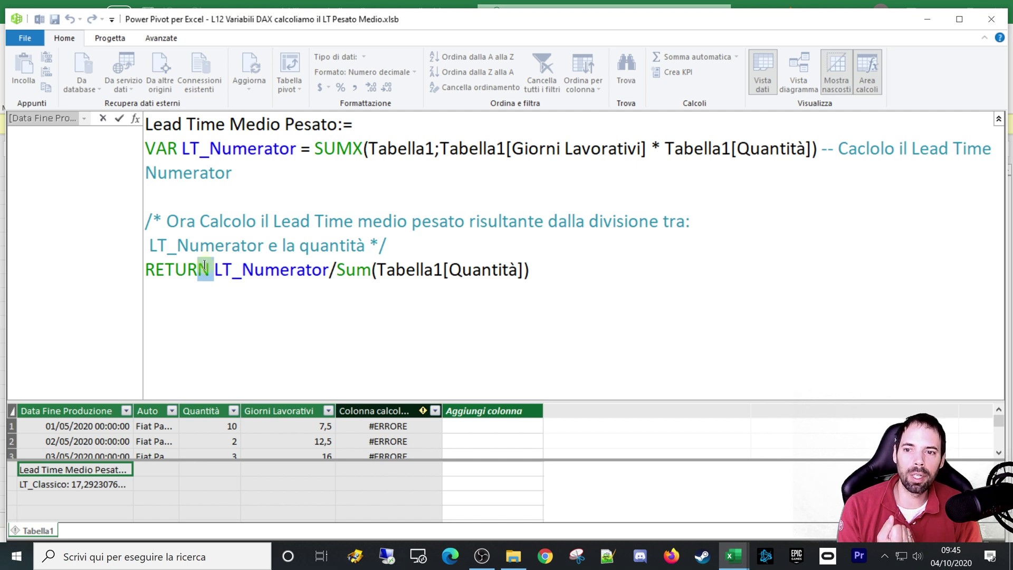
drag(214, 269, 529, 269)
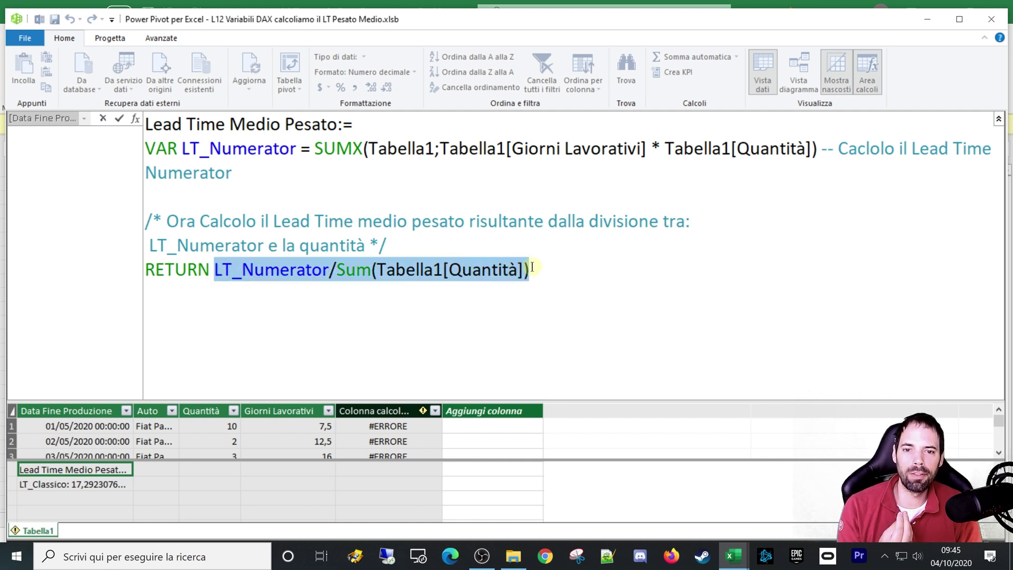
click(206, 185)
click(220, 168)
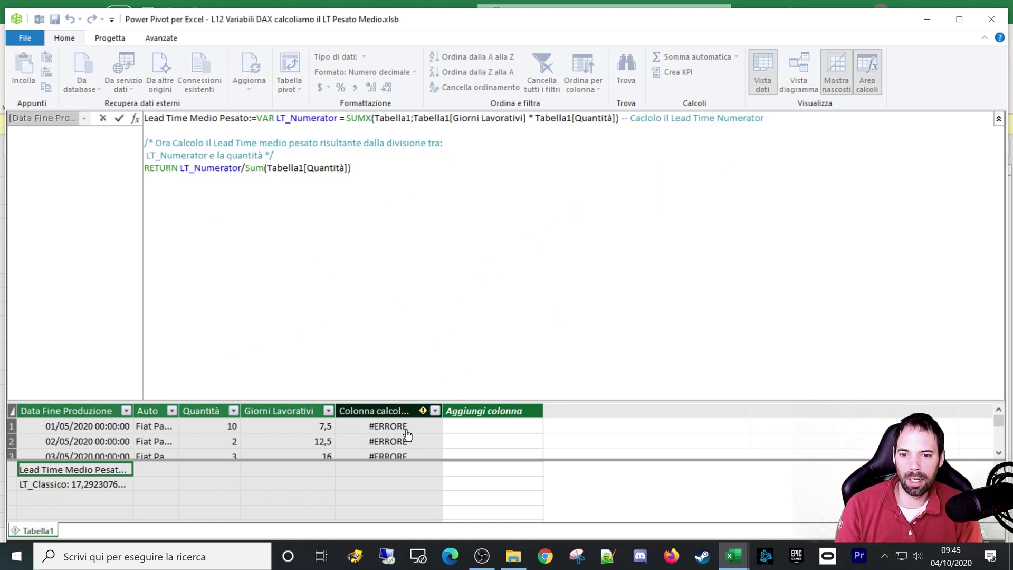
Delete the erroring 'Colonna calcolata' from Tabella1 and close Power Pivot.
right_click(424, 410)
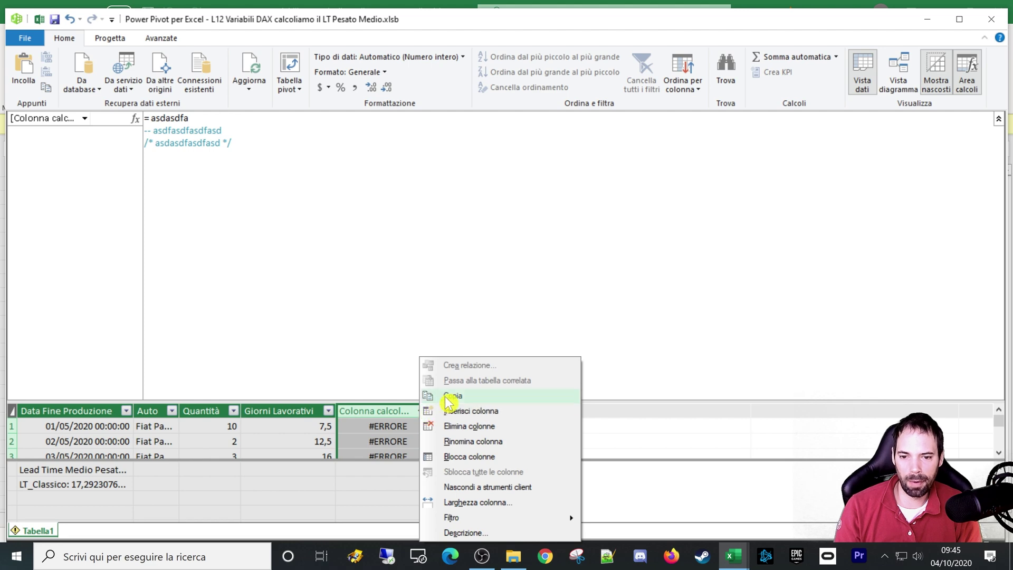
click(462, 427)
click(499, 305)
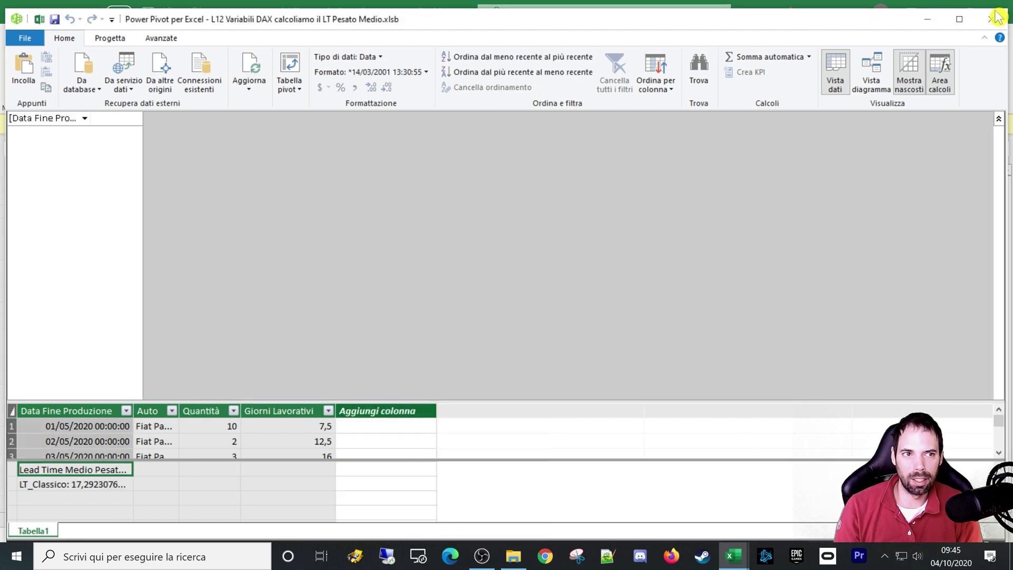
click(991, 19)
Verify that the pivot in J5 shows Lead Time Medio Pesato 17,29 and display the field list.
click(306, 216)
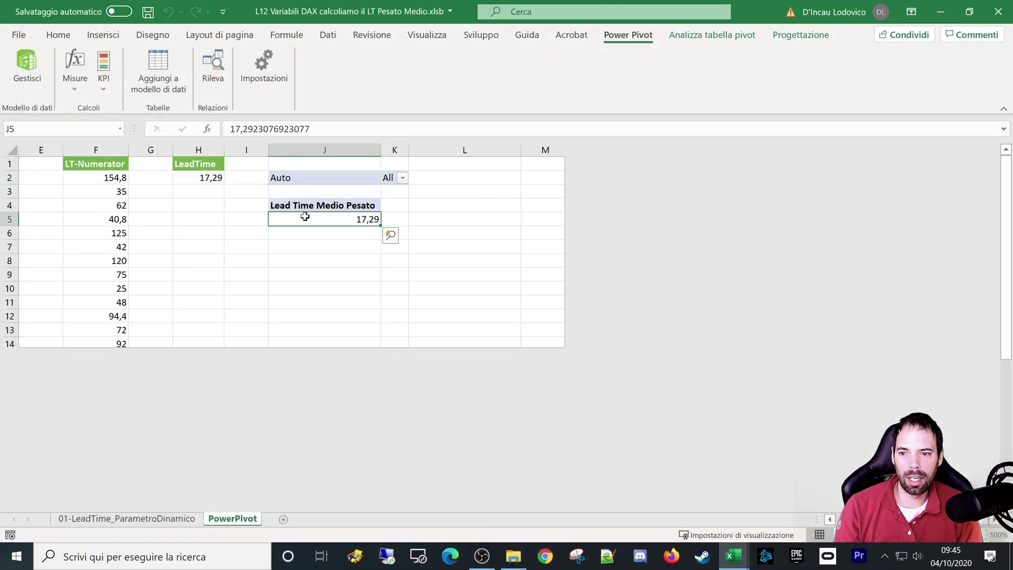
right_click(306, 217)
click(322, 515)
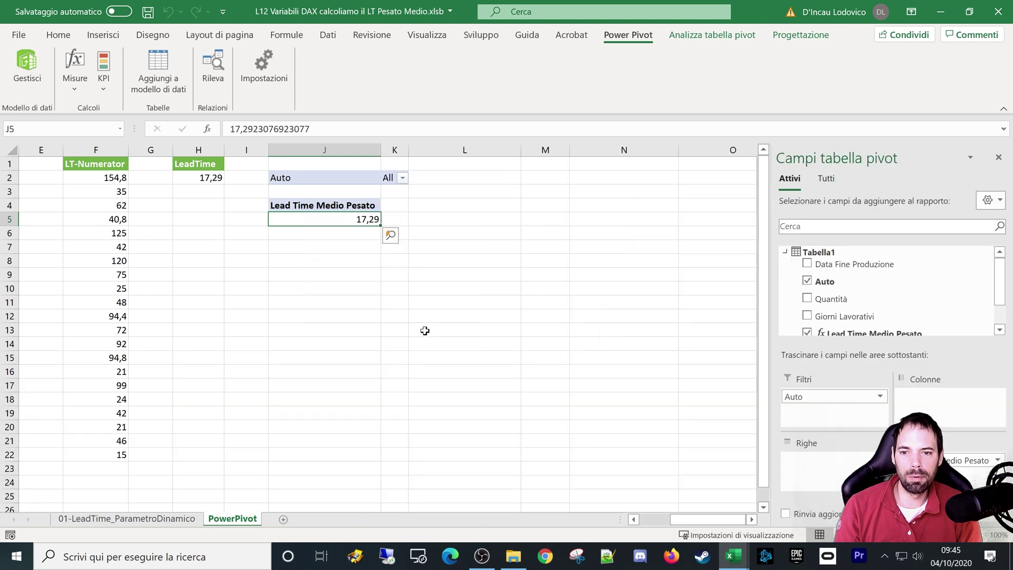
scroll(1003, 298, down, 2)
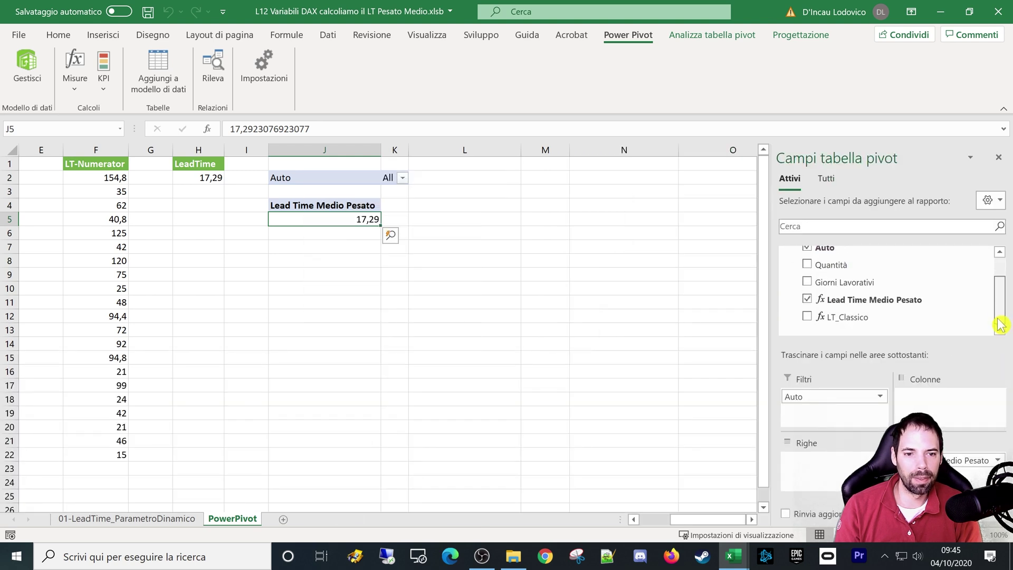
click(350, 209)
click(324, 259)
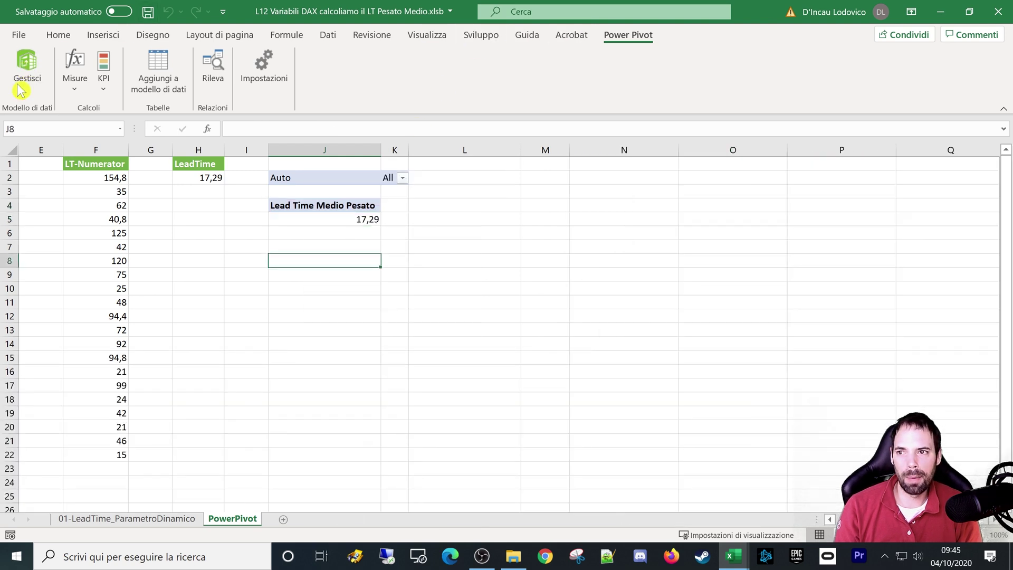
Open Lead Time Medio Pesato for editing through Gestisci misure.
click(75, 73)
click(94, 141)
click(472, 171)
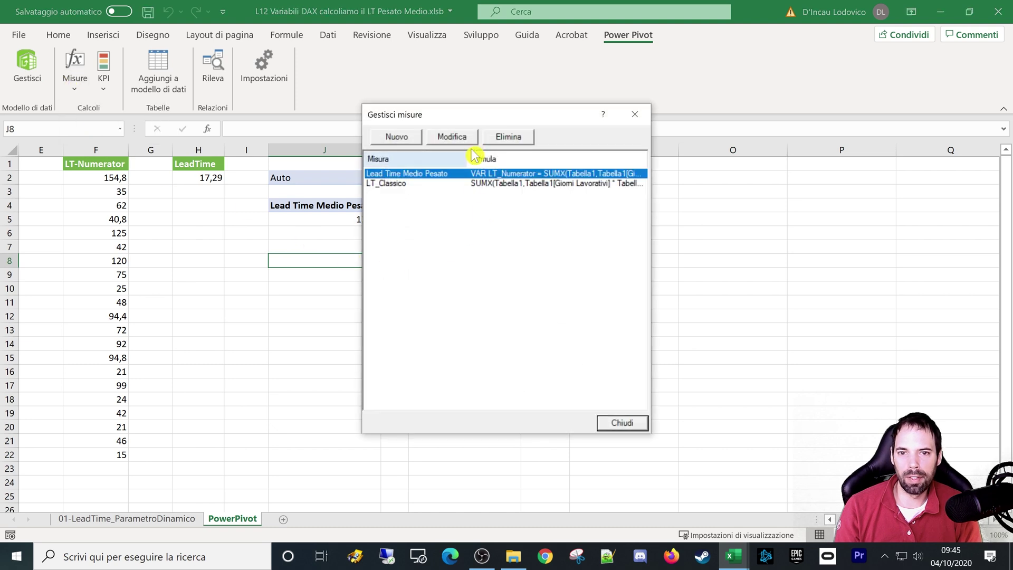
click(466, 137)
click(486, 269)
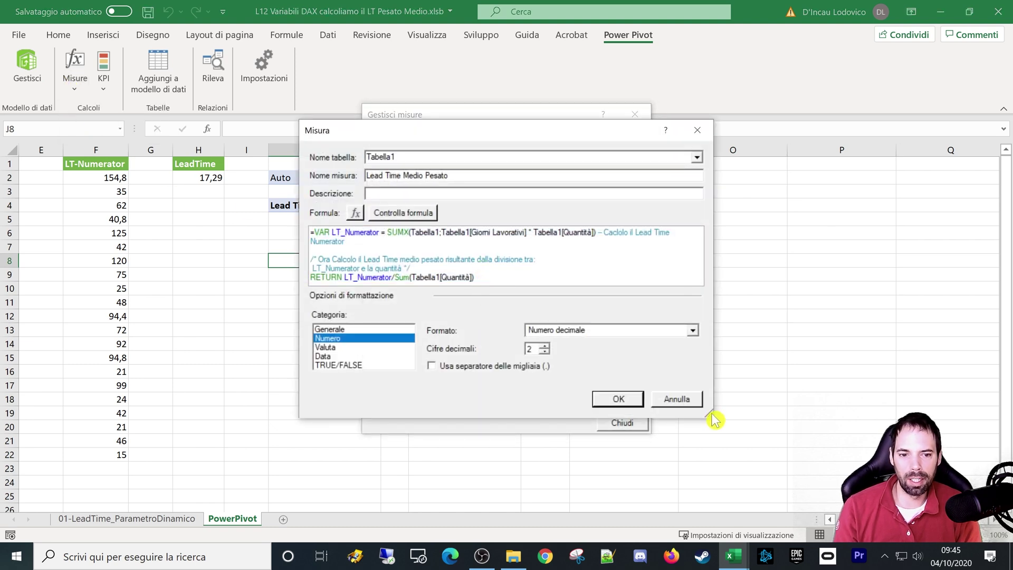
Enlarge and reposition the Misura dialog so the full commented formula is visible.
drag(709, 415, 787, 498)
ctrl+scroll(349, 291, up, 2)
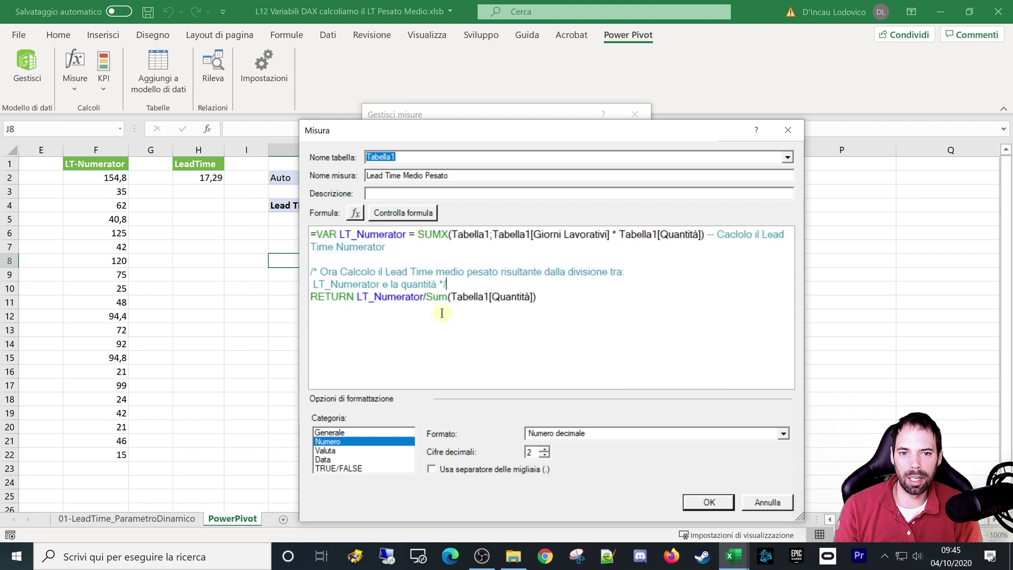
key(ctrl+a)
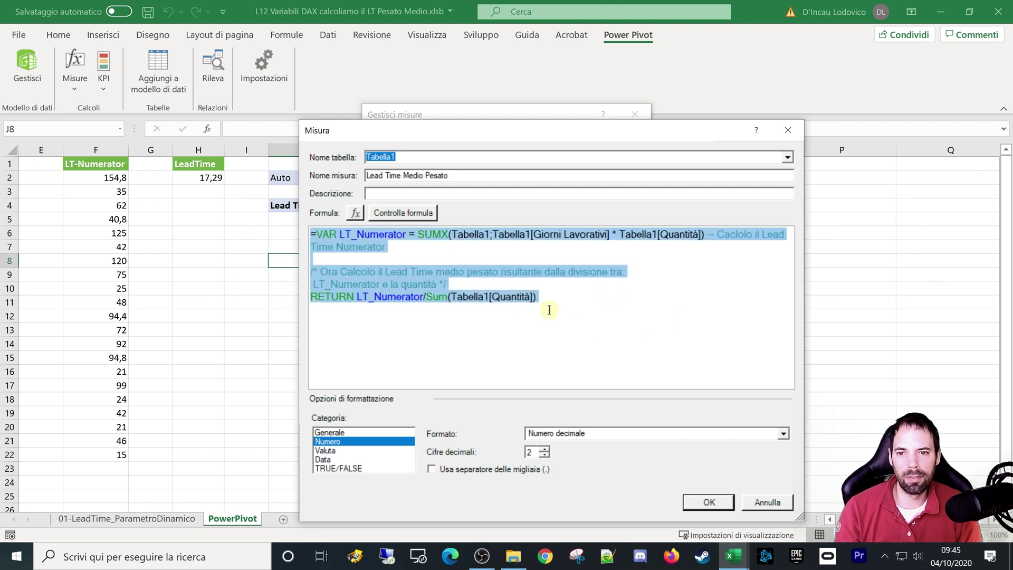
click(598, 306)
drag(402, 132, 327, 100)
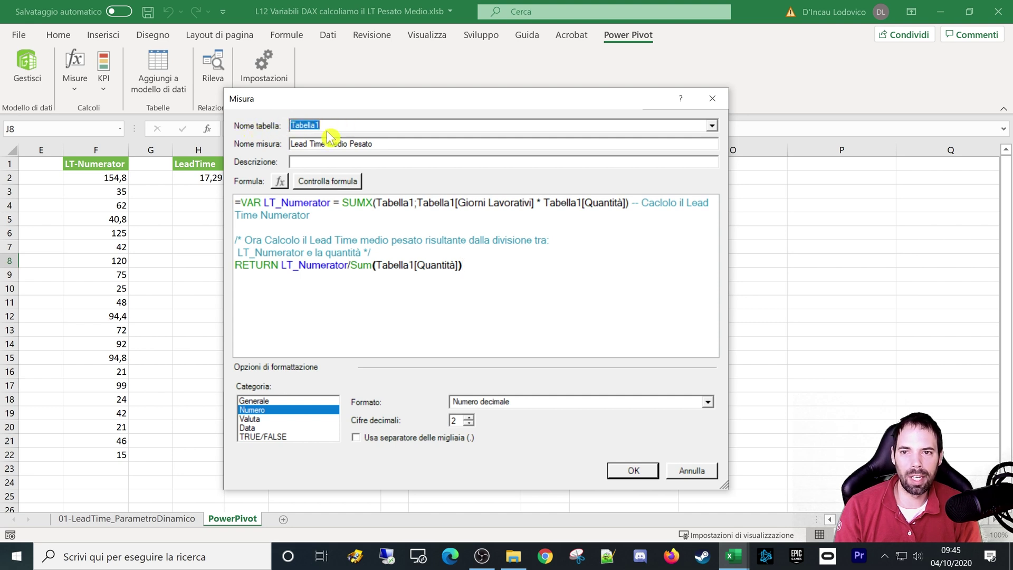
drag(317, 106, 326, 113)
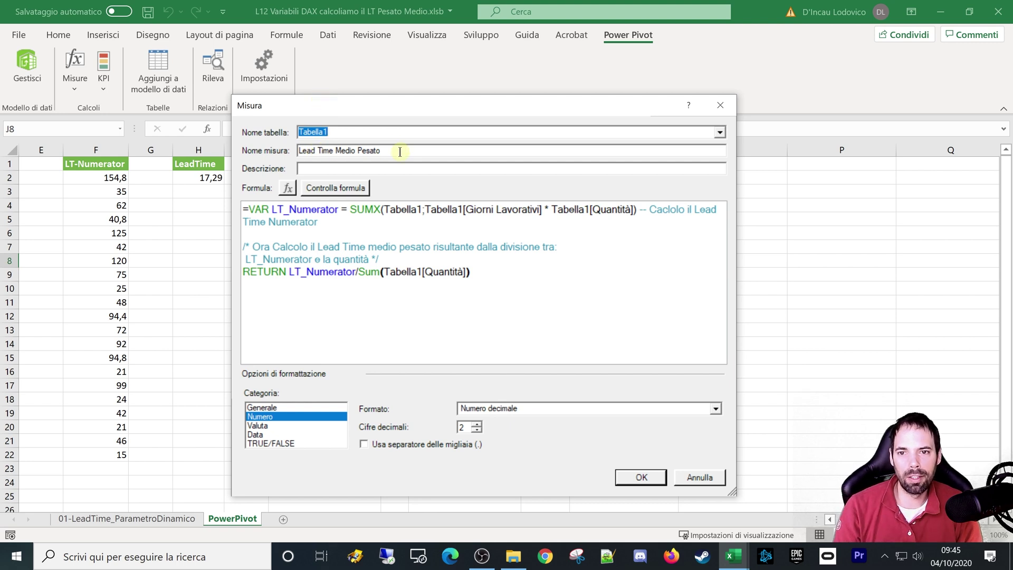
drag(388, 150, 264, 150)
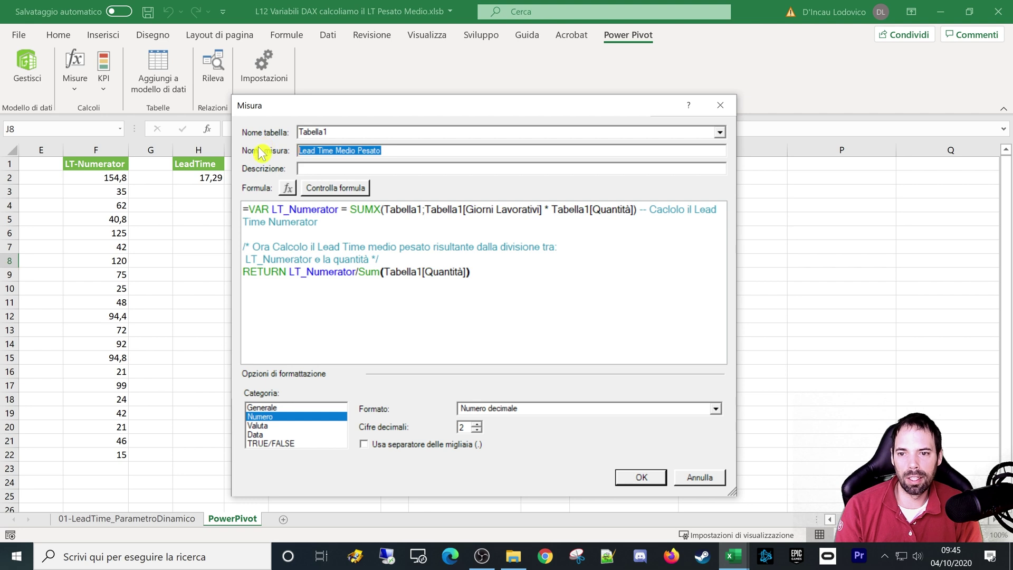
click(308, 270)
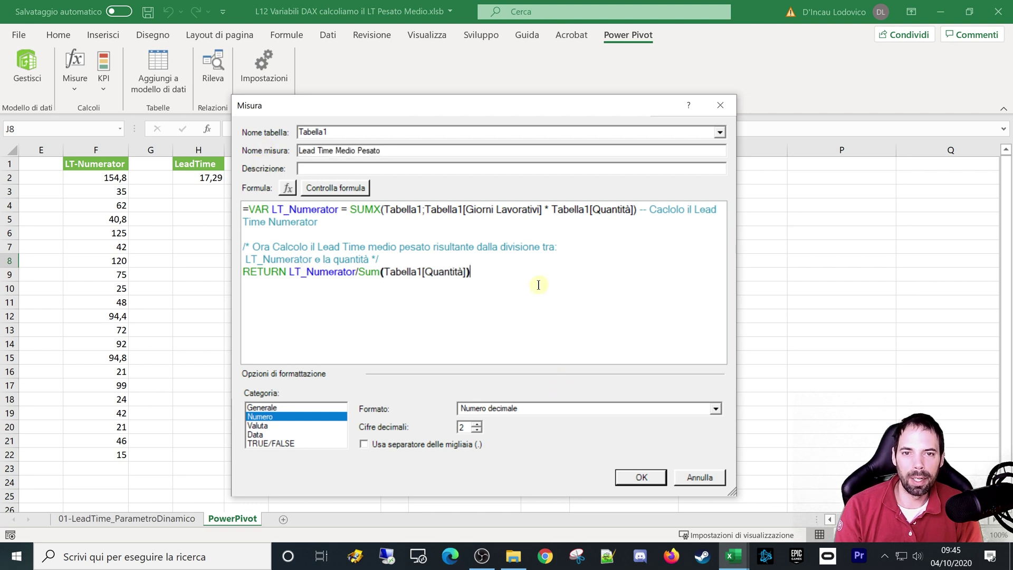